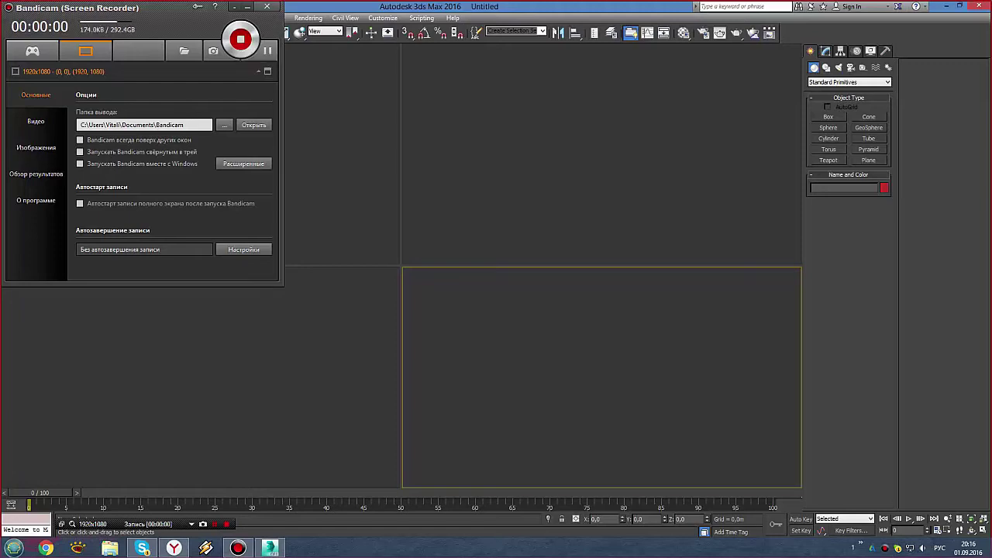
Open LABA_FAN 2016.max from the scenes > ЛАБА СТАЛКЕР ФАН folder.
click(41, 6)
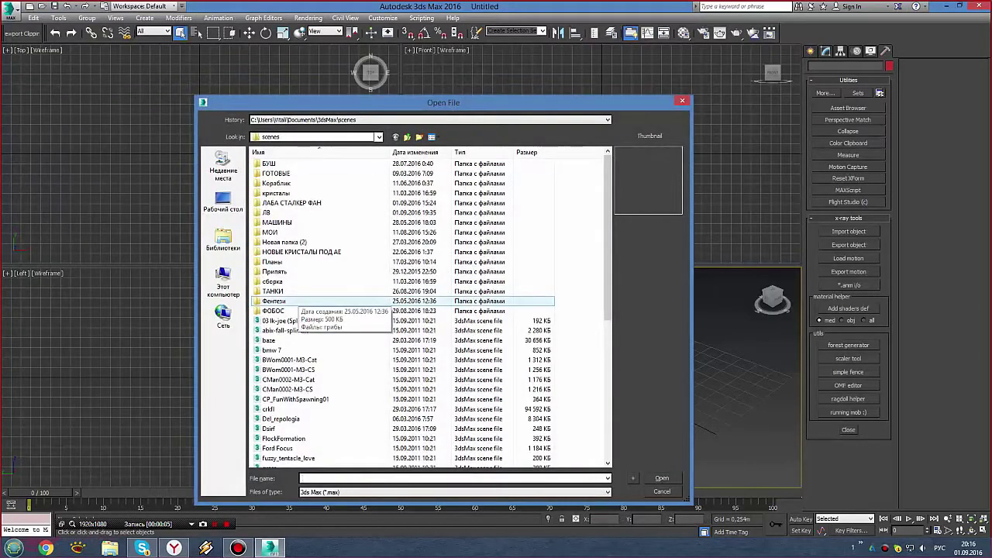
click(267, 212)
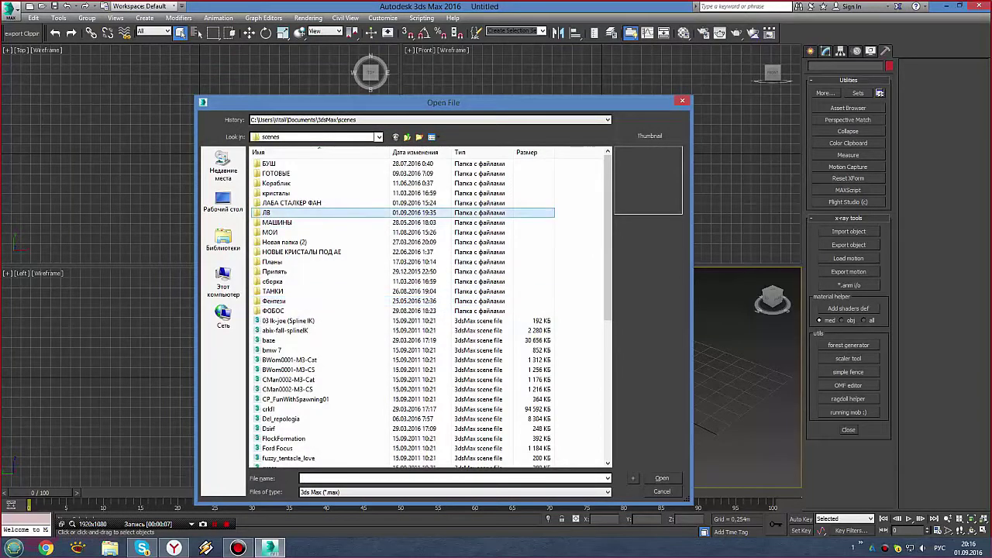
key(Return)
key(BackSpace)
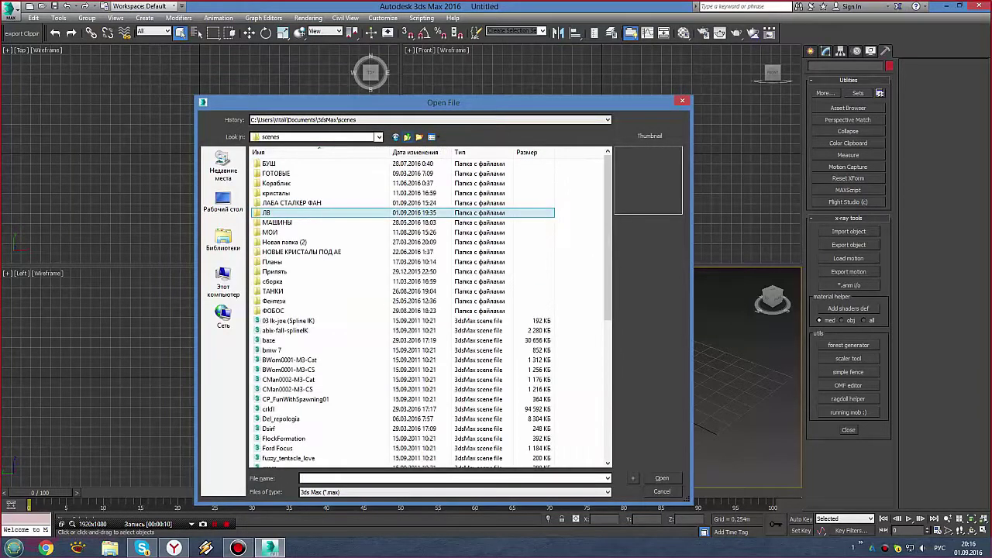
mouse_move(302, 252)
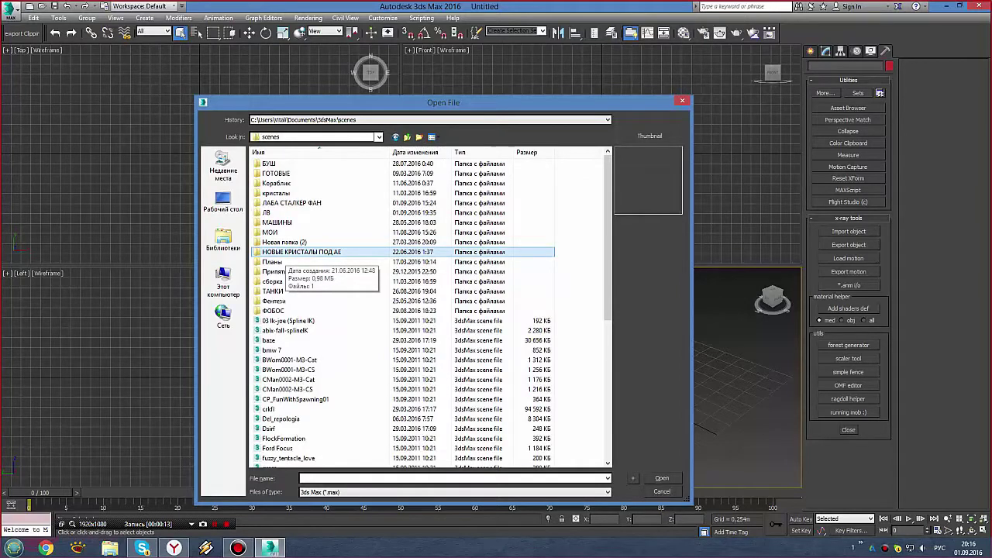
double_click(291, 202)
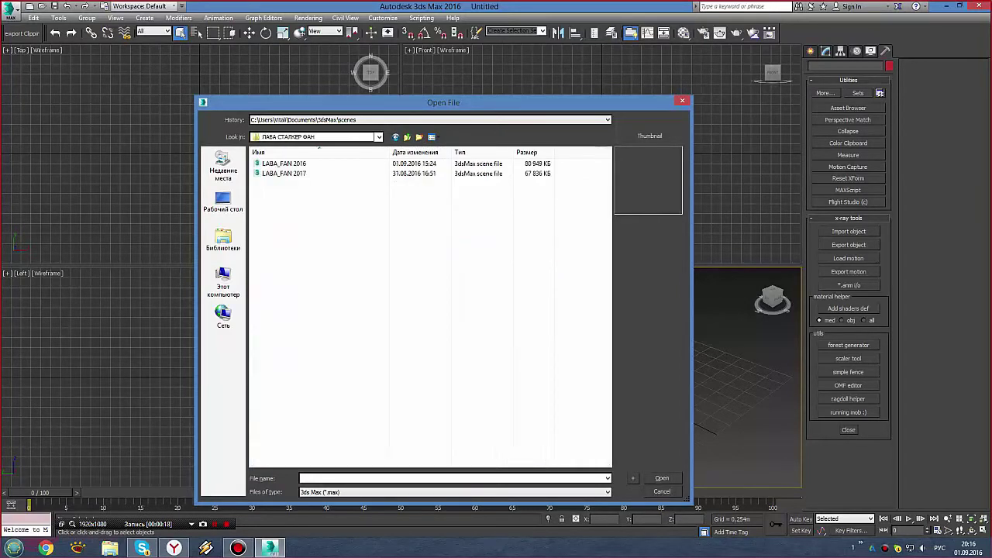
double_click(284, 163)
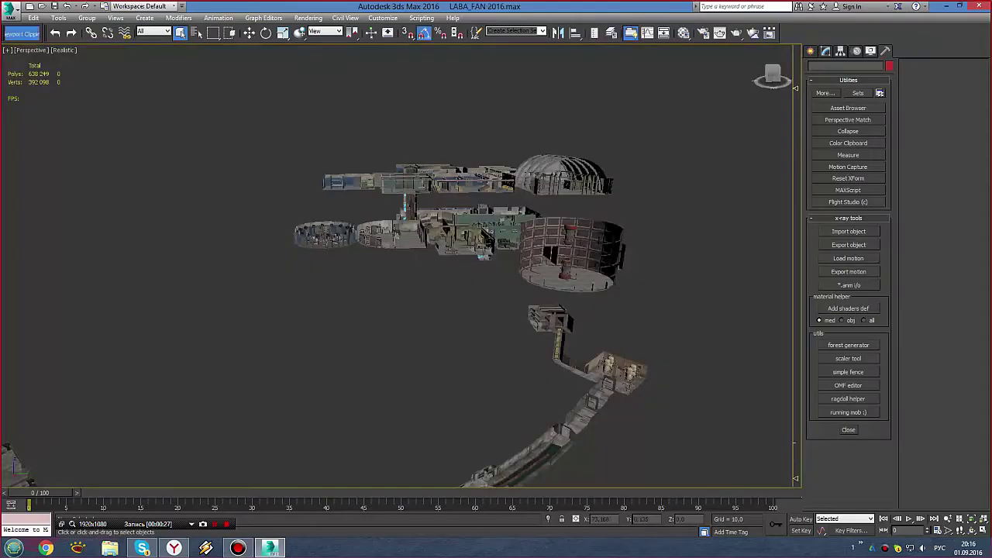
Turn on Edged Faces display and orbit through the cylindrical room.
click(548, 253)
scroll(547, 253, up, 4)
scroll(465, 349, up, 3)
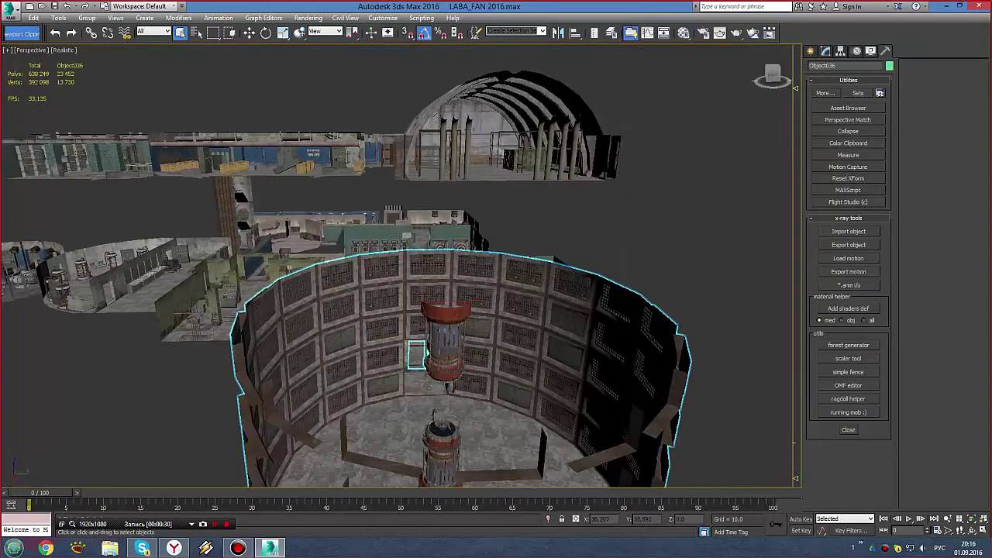
key(F4)
alt+middle_drag(403, 310, 465, 272)
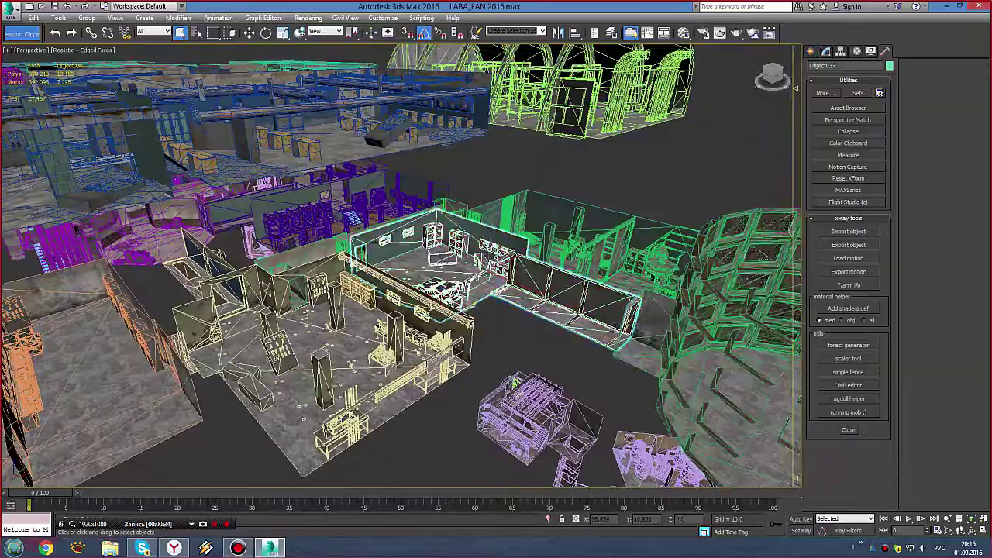
mouse_move(403, 310)
alt+middle_down()
mouse_move(470, 278)
mouse_move(434, 310)
mouse_move(387, 279)
mouse_move(403, 271)
alt+middle_up()
scroll(403, 295, up, 3)
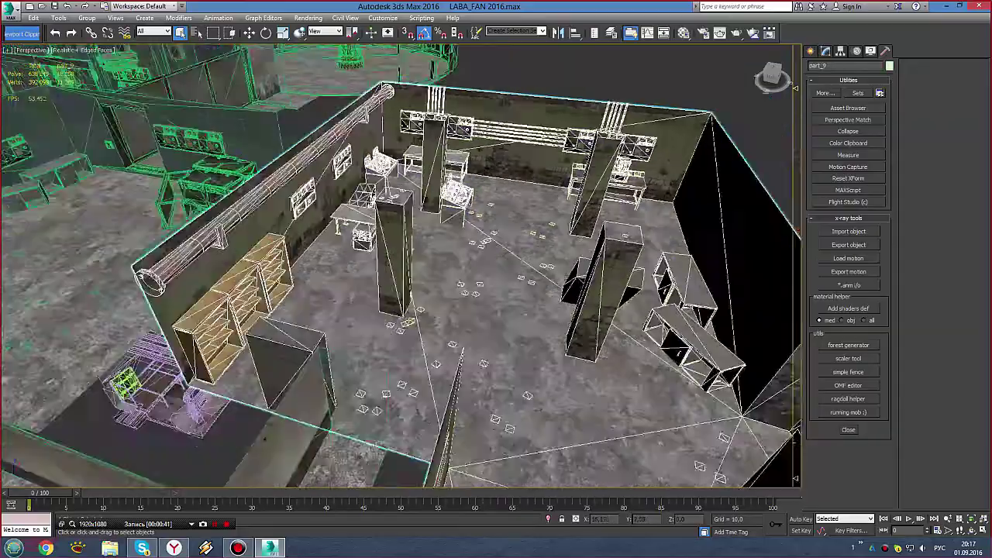
key(alt+ctrl+z)
Frame Object031, the round fan room, then the central cylinder assembly.
click(465, 287)
key(z)
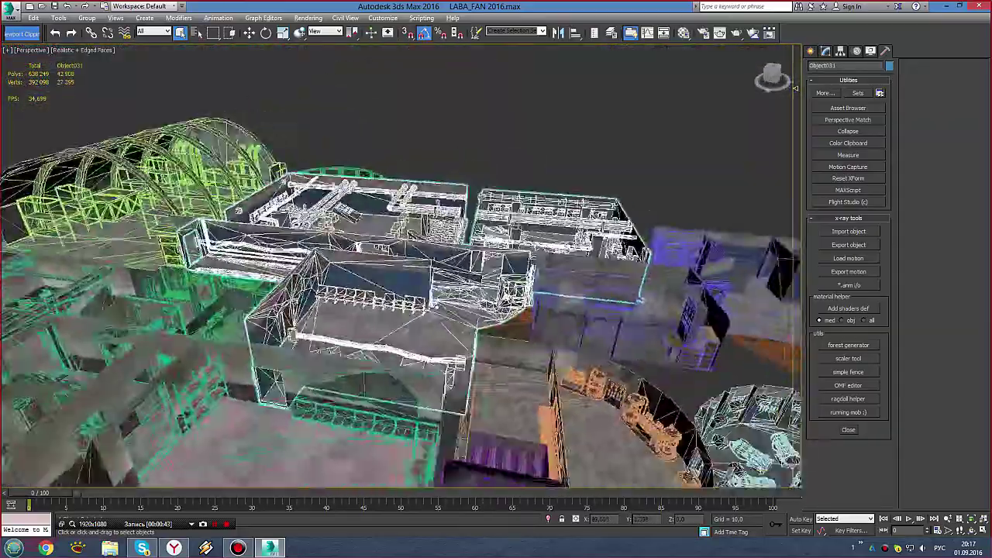
key(alt+ctrl+z)
click(531, 277)
key(z)
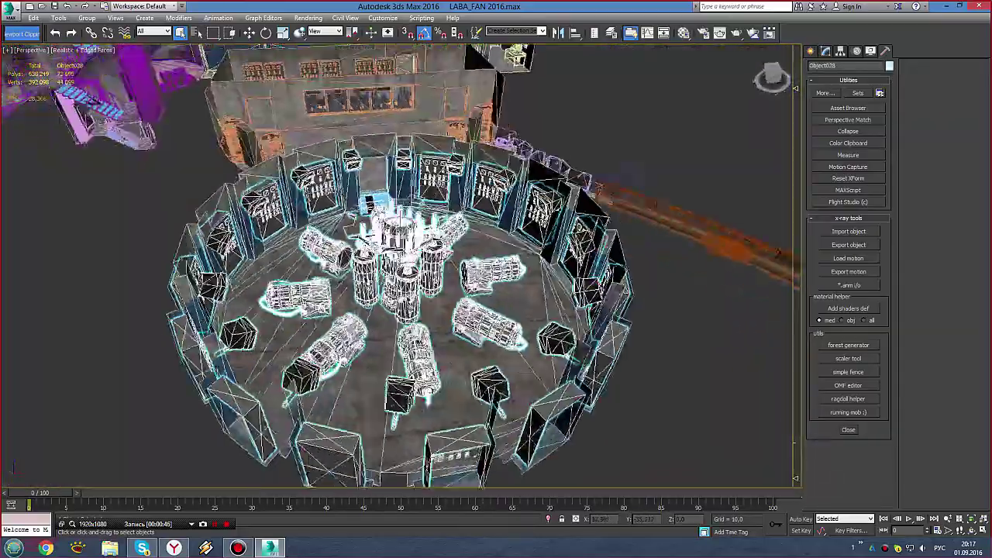
mouse_move(403, 279)
alt+middle_down()
mouse_move(458, 283)
mouse_move(418, 279)
alt+middle_up()
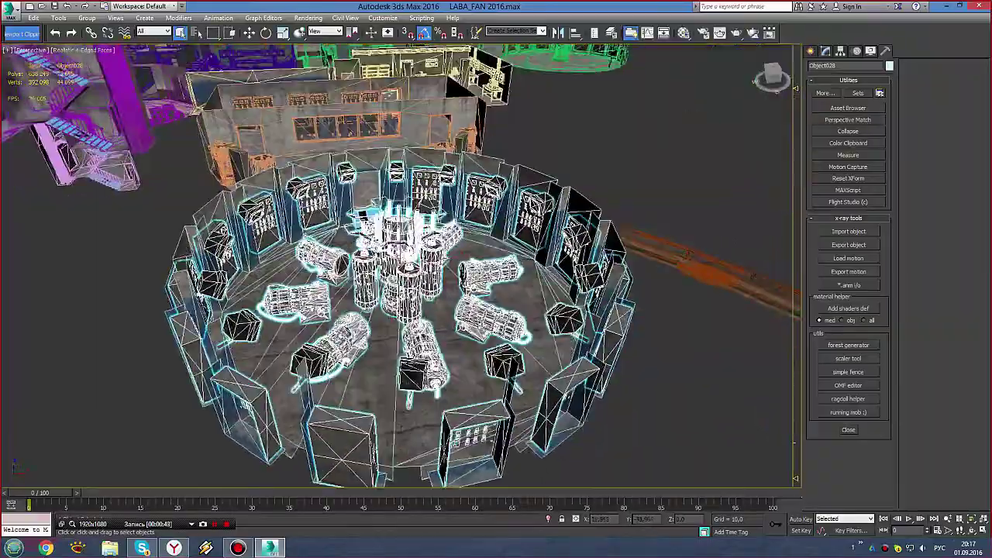
click(407, 272)
key(z)
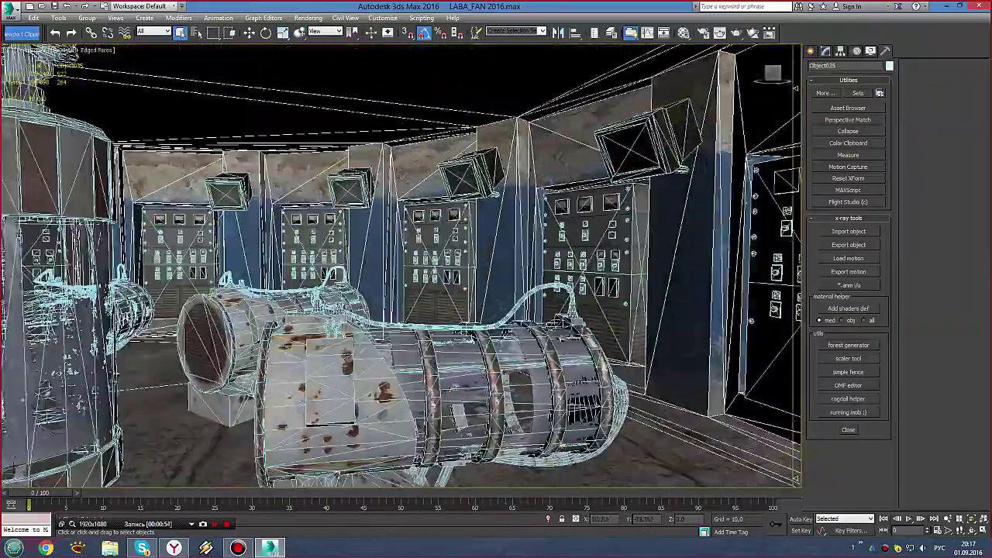
Show the Display panel and frame the selected fan object.
click(871, 51)
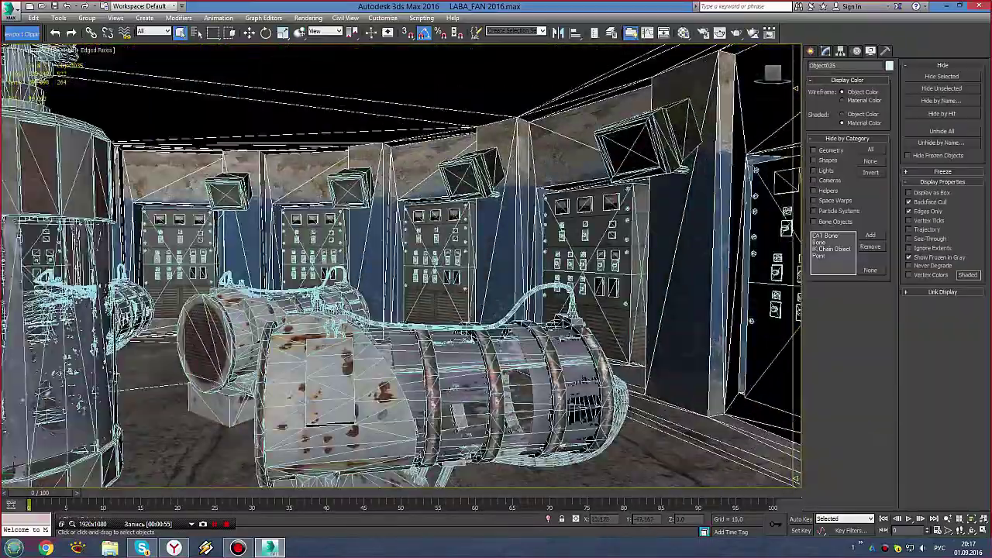
click(759, 58)
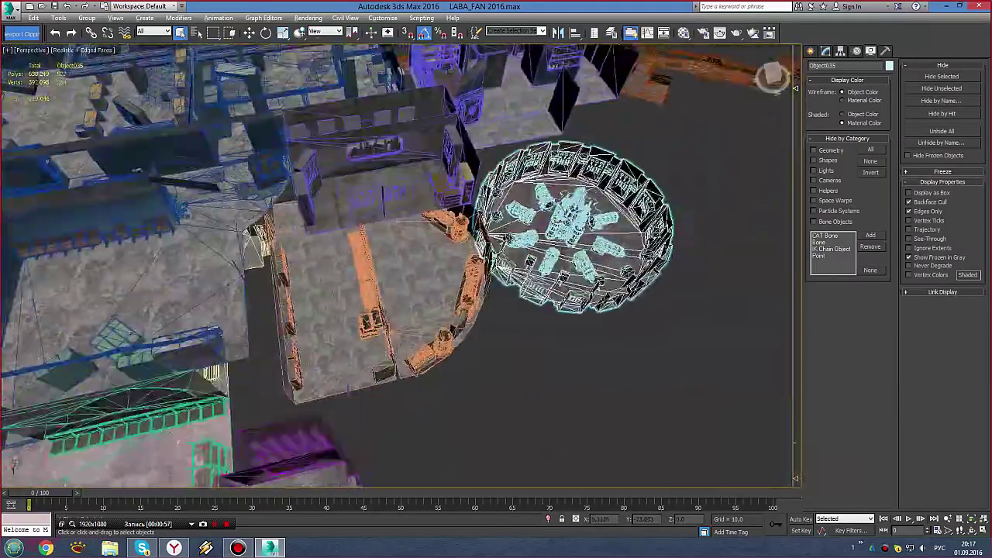
key(z)
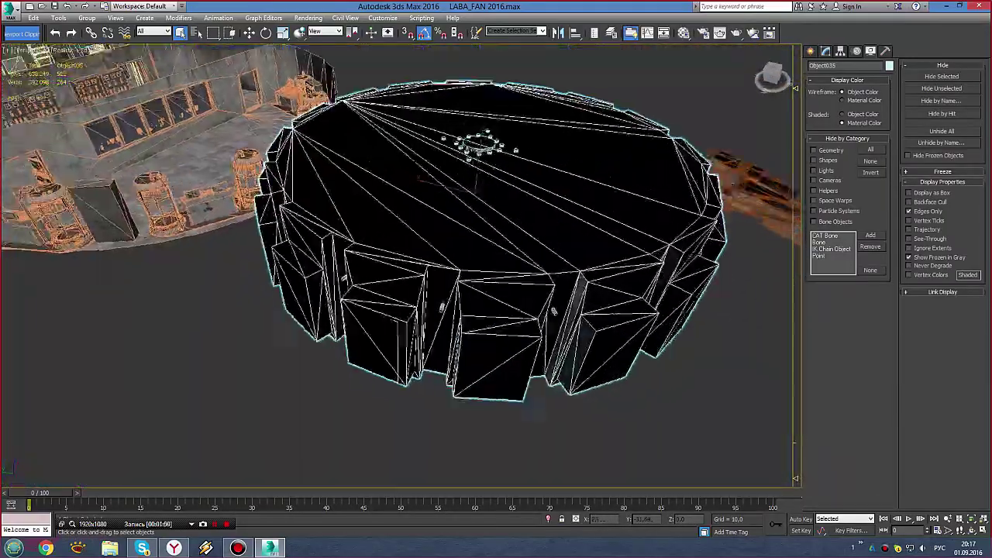
key(shift+z)
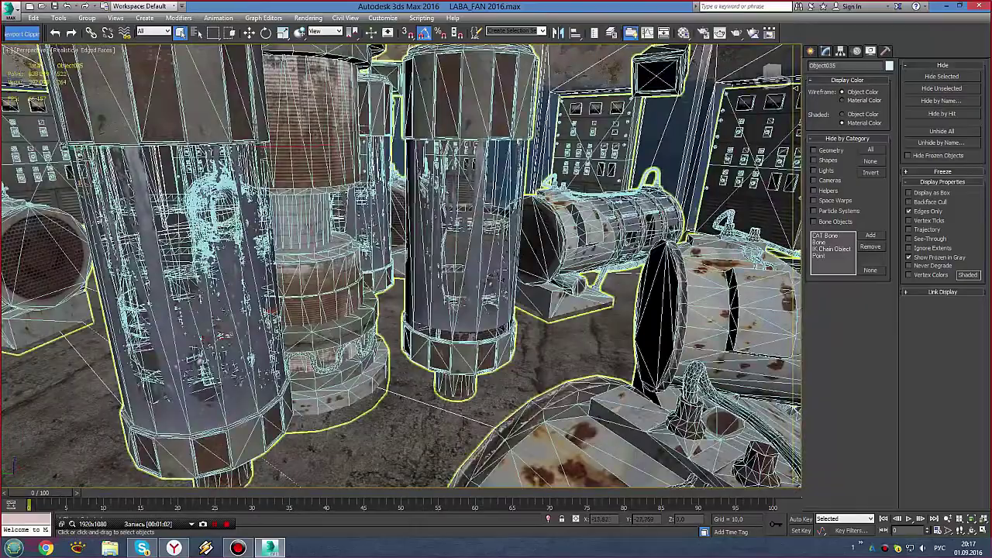
Attach the machinery meshes to the fan object with Edit Geometry > Attach.
click(825, 51)
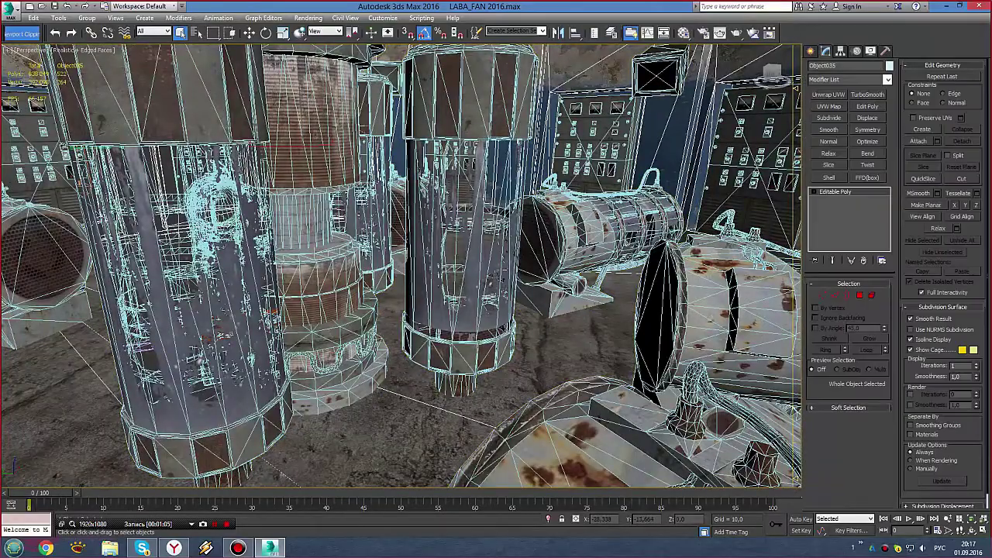
click(919, 141)
click(465, 233)
click(543, 267)
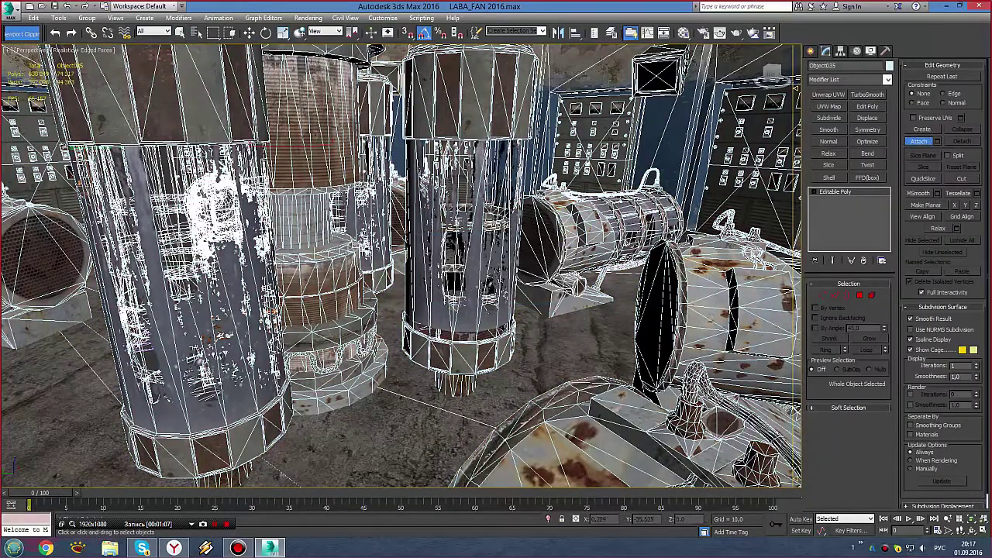
mouse_move(465, 271)
alt+middle_down()
mouse_move(795, 273)
mouse_move(667, 277)
alt+middle_up()
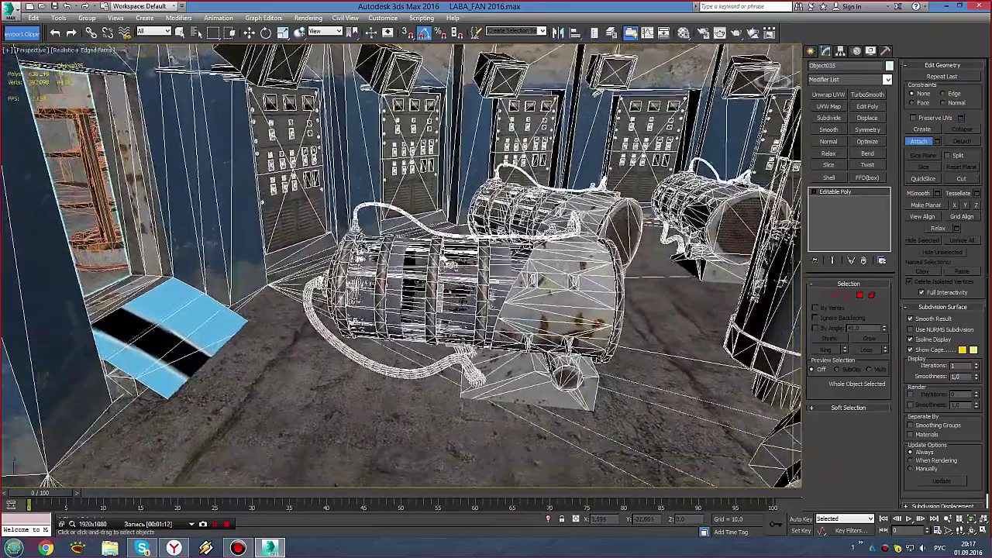
scroll(480, 279, up, 4)
Enter Vertex sub-object mode and orbit in close around the pipe and fan.
key(1)
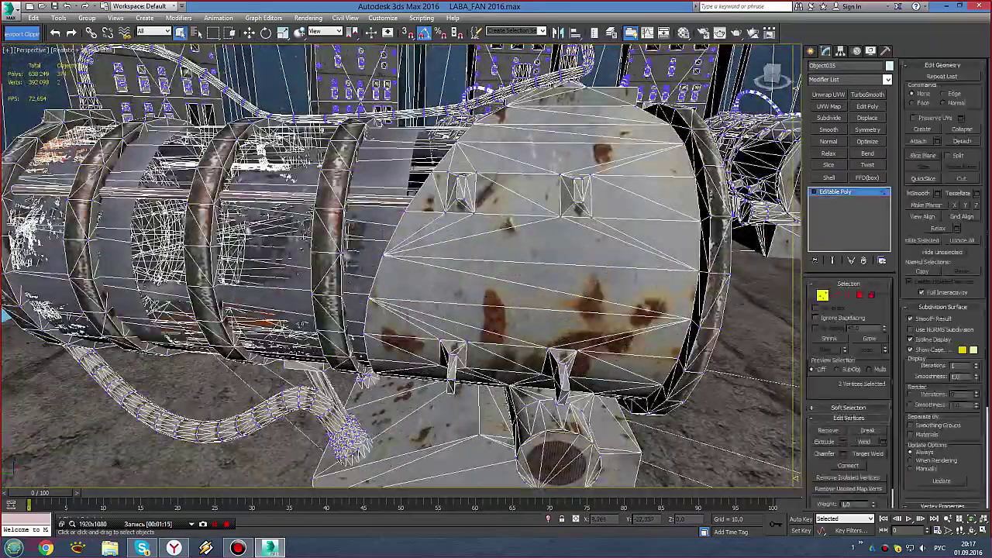
alt+middle_drag(4, 314, 23, 215)
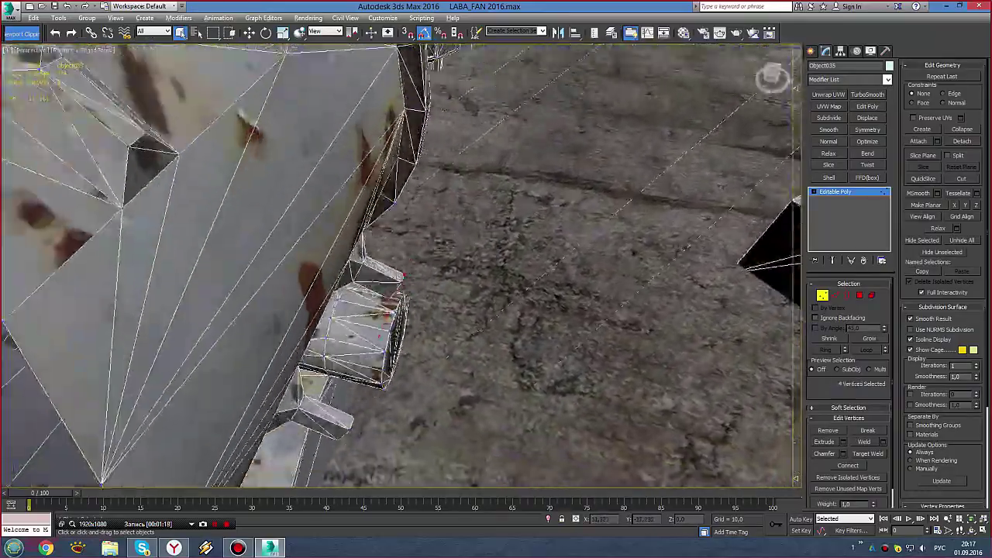
alt+middle_drag(24, 216, 47, 194)
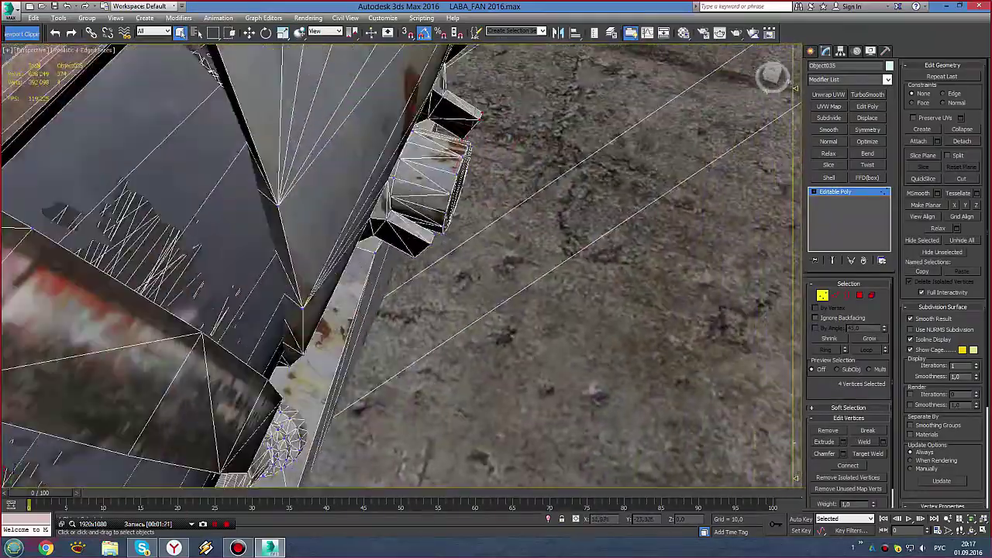
alt+middle_drag(205, 58, 211, 62)
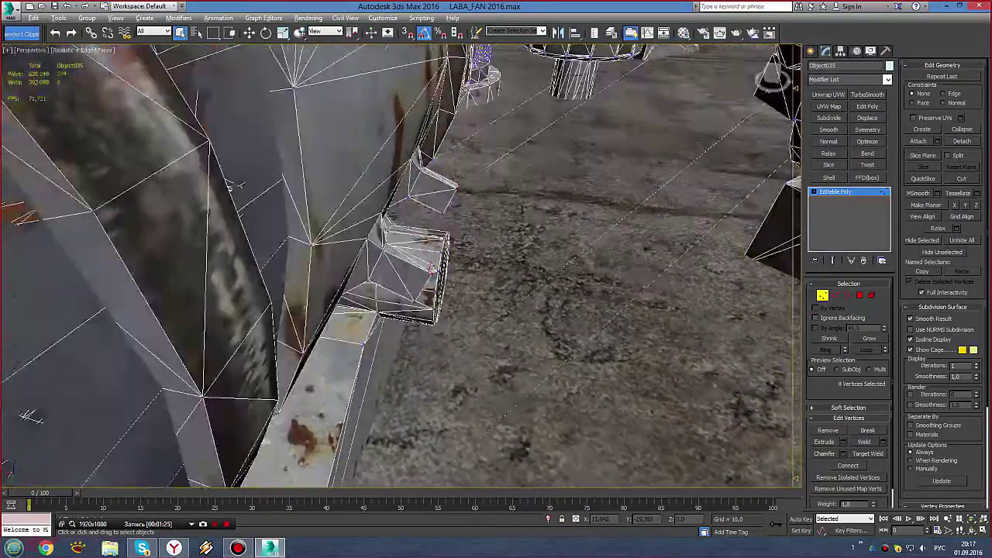
alt+middle_drag(230, 186, 72, 48)
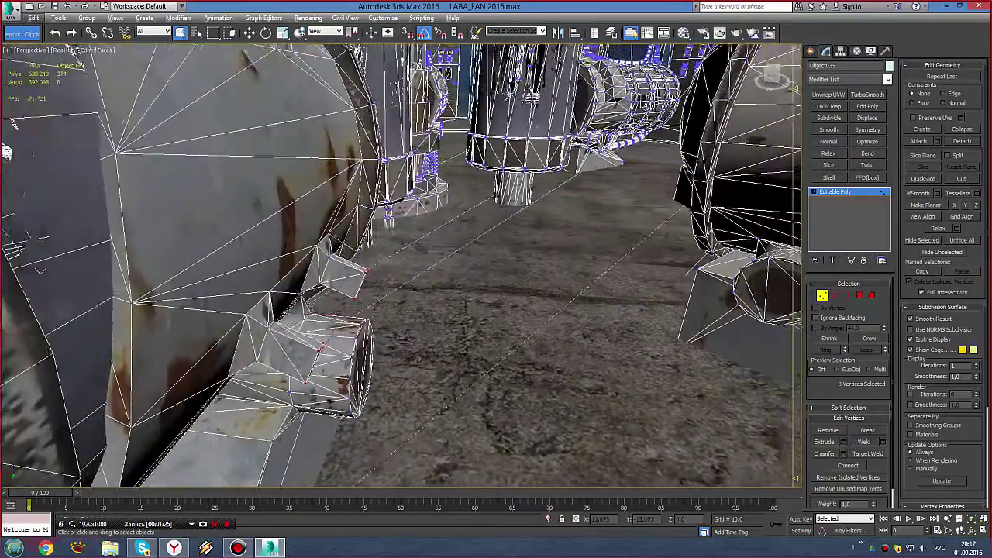
alt+middle_drag(143, 458, 167, 464)
scroll(403, 264, down, 5)
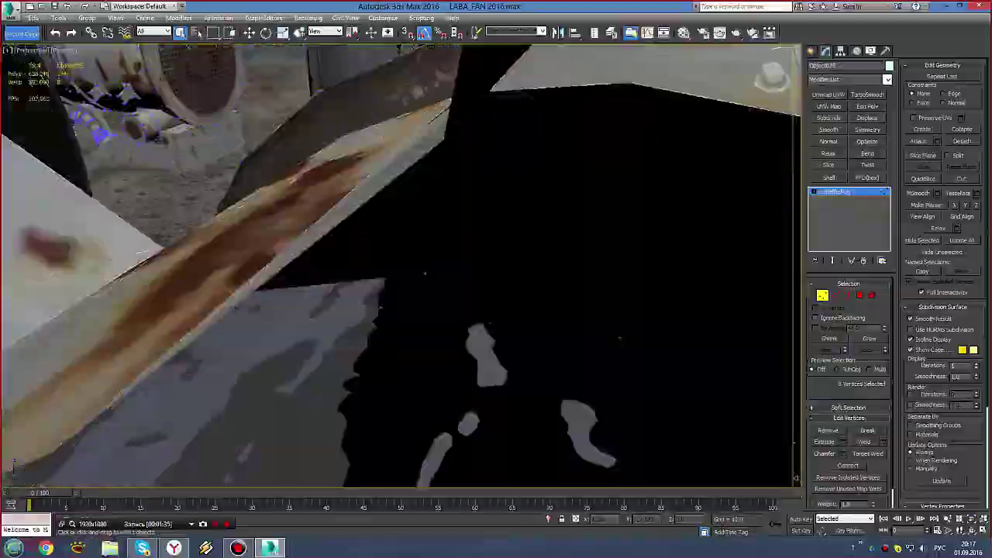
scroll(401, 263, down, 5)
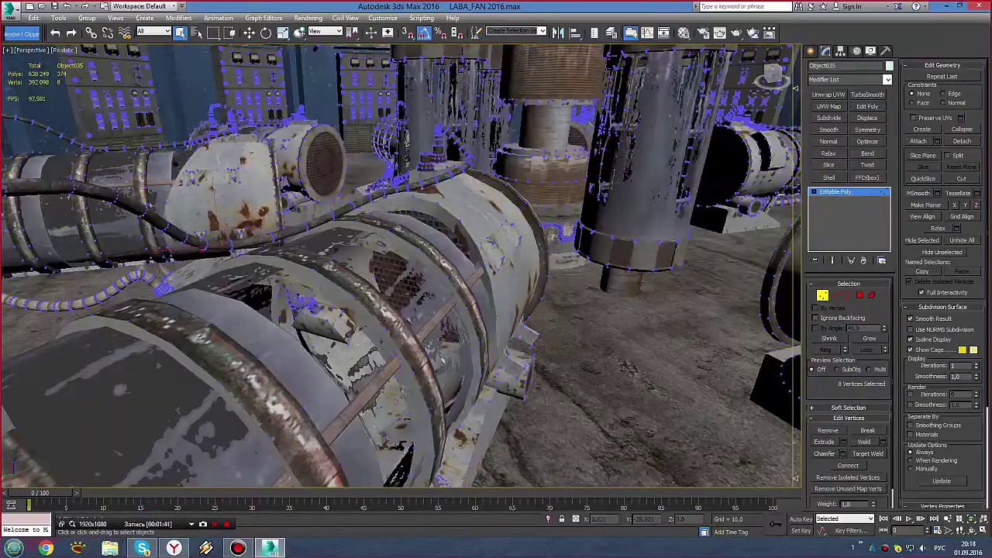
mouse_move(405, 418)
alt+middle_down()
mouse_move(411, 450)
mouse_move(434, 434)
alt+middle_up()
alt+middle_drag(232, 108, 236, 112)
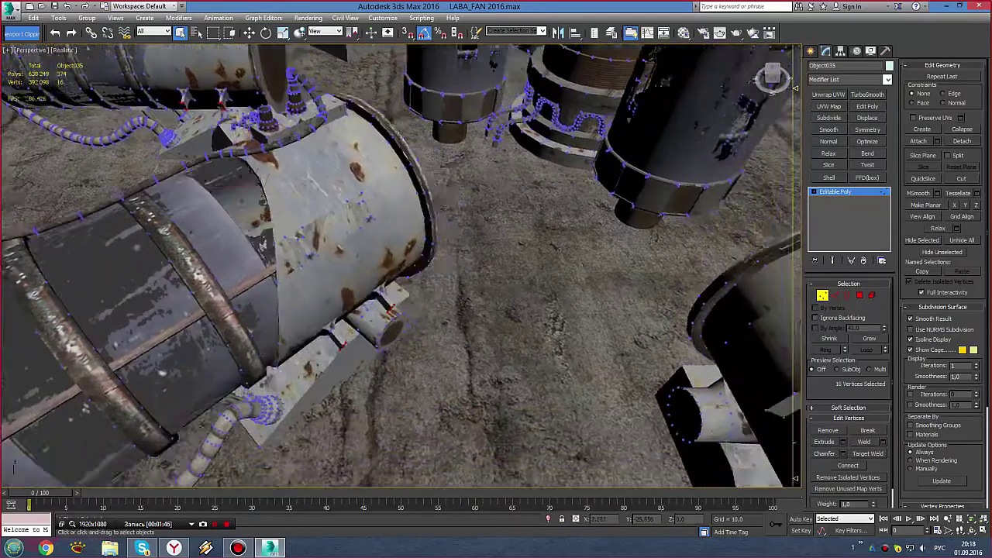
Orbit around the pipe and bracket assembly to view the brackets from above.
scroll(232, 109, up, 5)
scroll(233, 109, up, 5)
scroll(232, 109, down, 4)
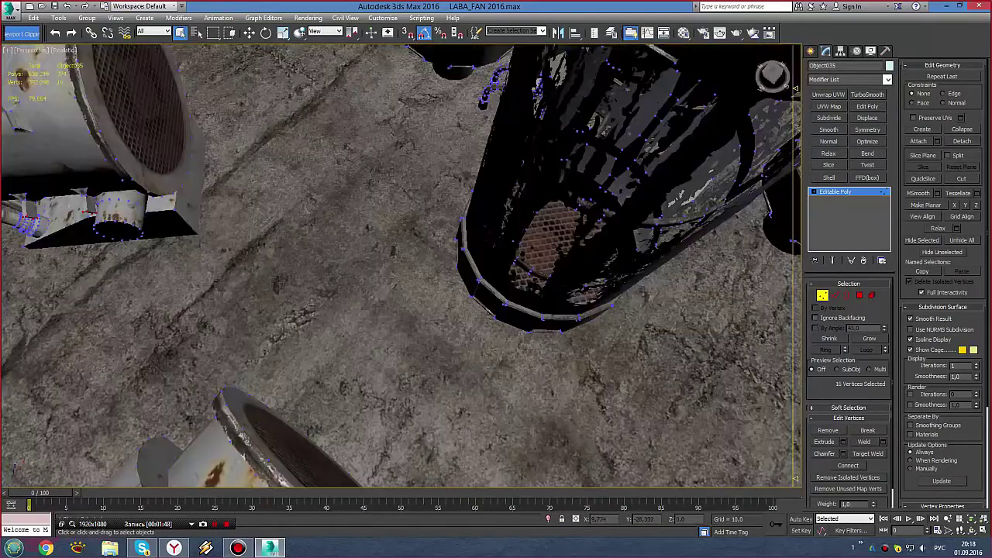
scroll(233, 109, down, 3)
scroll(233, 108, down, 3)
scroll(233, 109, down, 3)
alt+middle_drag(233, 108, 245, 124)
scroll(244, 124, up, 5)
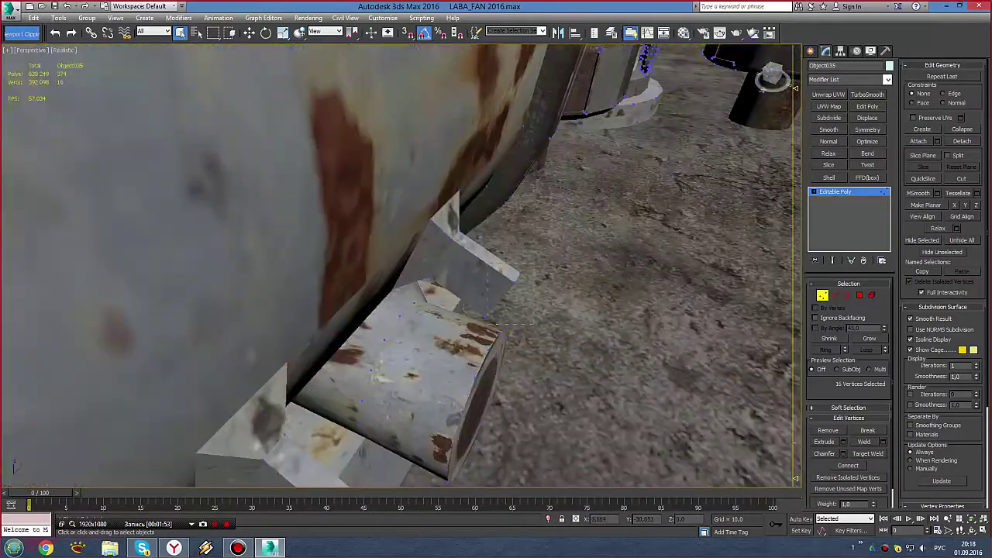
alt+middle_drag(388, 271, 438, 271)
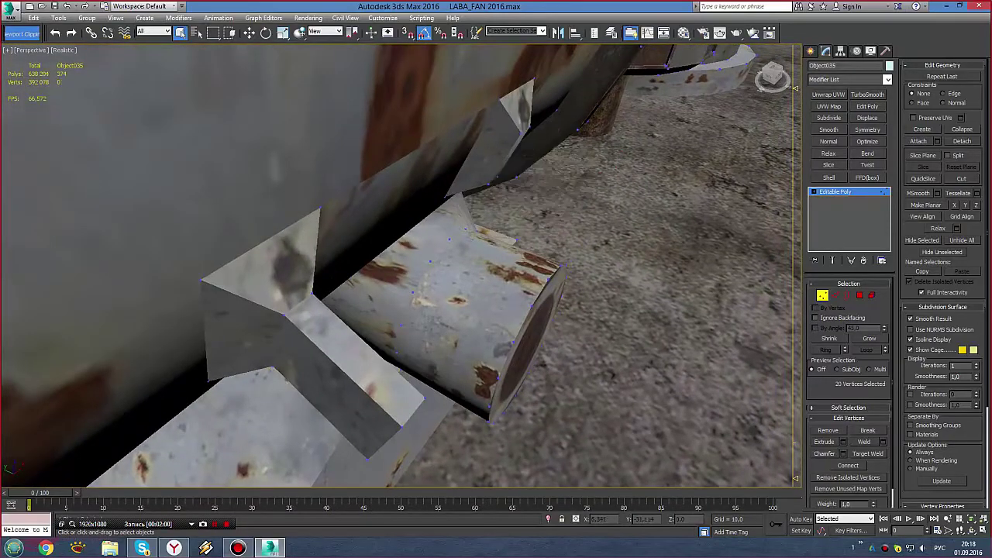
mouse_move(438, 271)
alt+middle_down()
mouse_move(481, 254)
mouse_move(503, 259)
alt+middle_up()
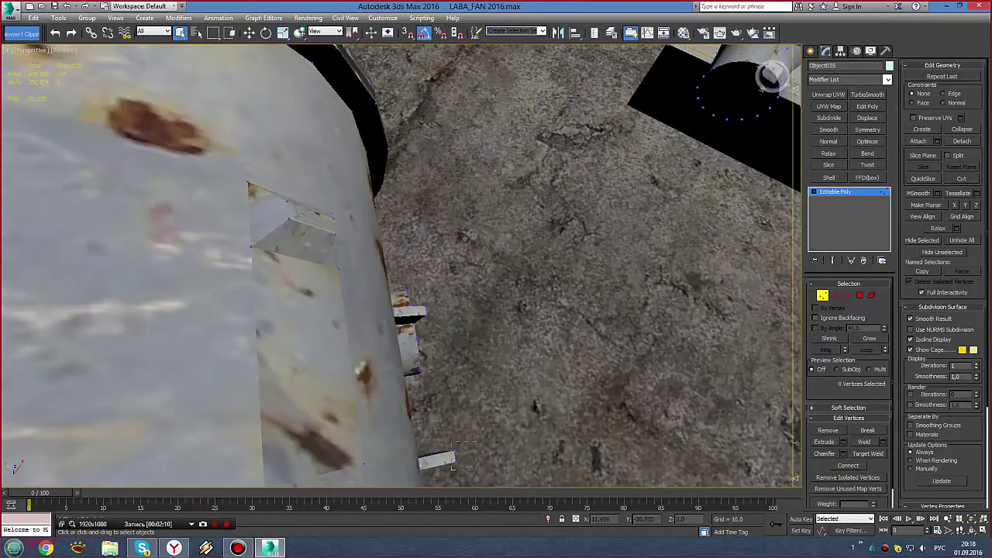
Select the stray vertices at the bracket end and bracket tip for welding.
drag(453, 446, 476, 469)
alt+middle_drag(476, 469, 496, 458)
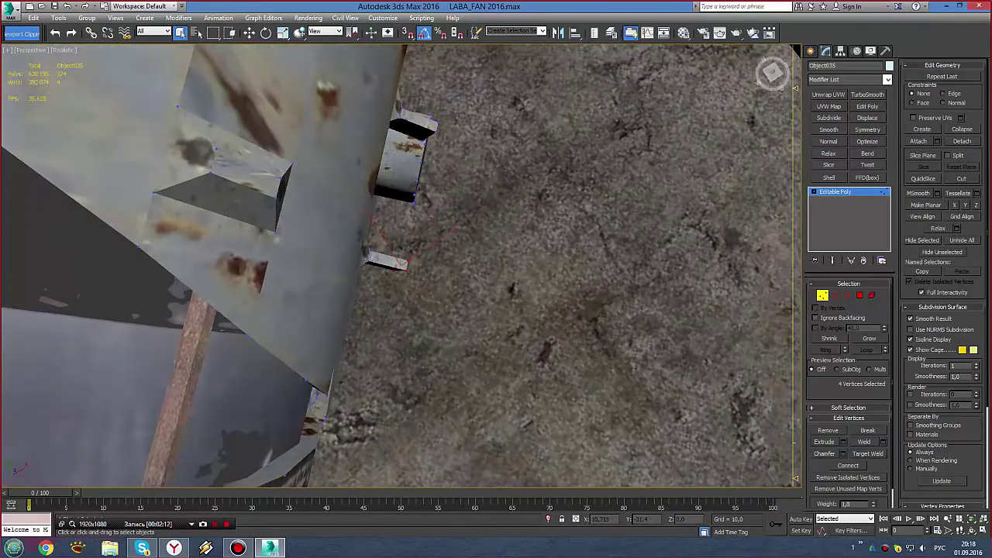
key(ctrl+d)
alt+middle_drag(403, 264, 422, 273)
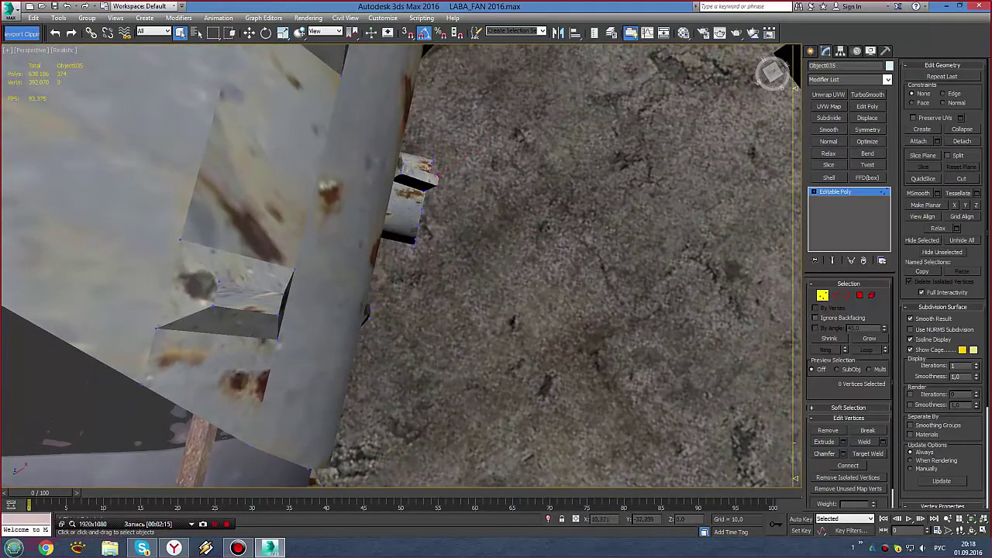
alt+middle_drag(434, 164, 440, 183)
scroll(439, 148, down, 3)
mouse_move(439, 147)
alt+middle_down()
mouse_move(334, 247)
mouse_move(403, 217)
mouse_move(424, 252)
mouse_move(418, 269)
alt+middle_up()
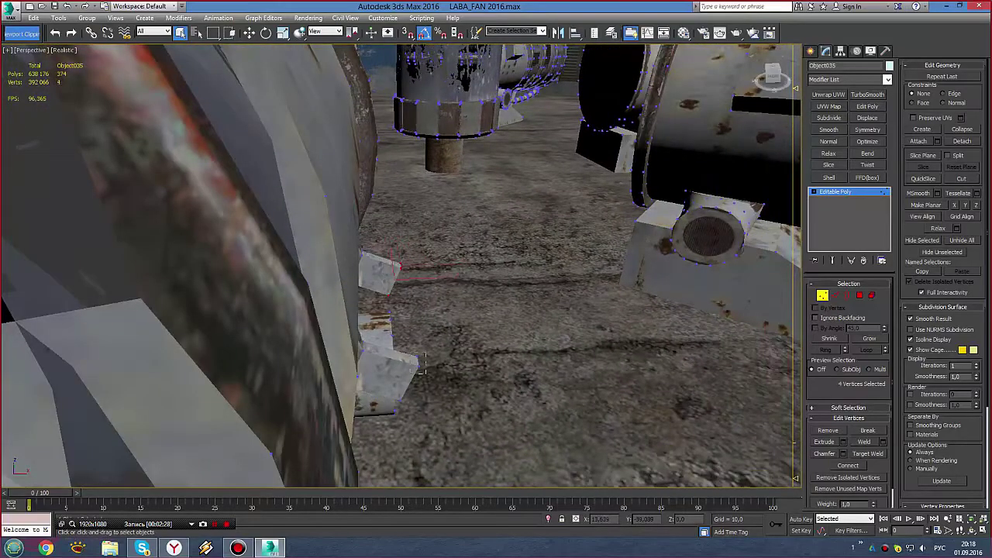
Select the remaining four bracket vertices and two loose vertices by the large pipe.
mouse_move(423, 361)
alt+middle_down()
mouse_move(434, 341)
mouse_move(396, 287)
mouse_move(423, 272)
mouse_move(423, 306)
alt+middle_up()
scroll(419, 310, down, 5)
scroll(422, 286, up, 5)
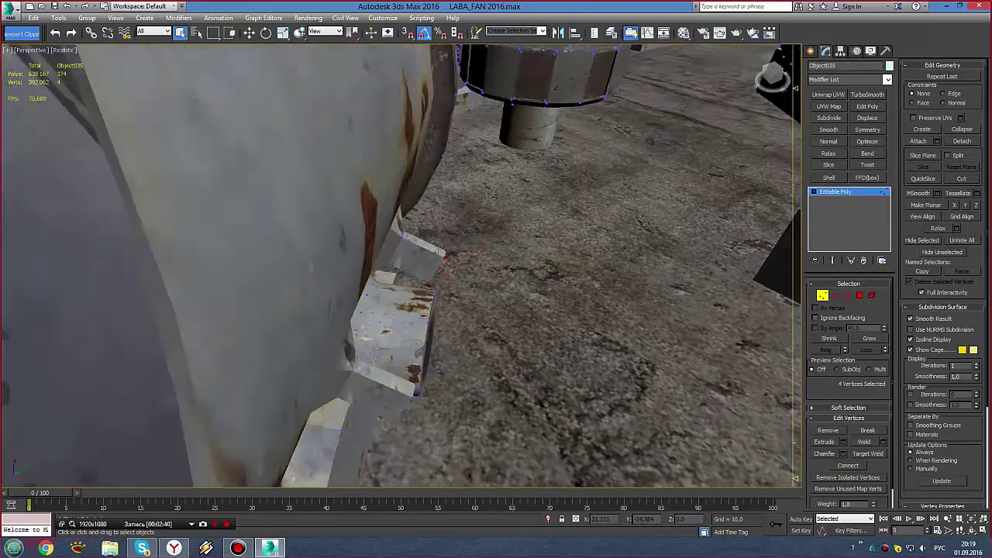
alt+middle_drag(438, 260, 527, 310)
alt+middle_drag(357, 314, 363, 320)
drag(374, 356, 373, 357)
alt+middle_drag(374, 357, 365, 341)
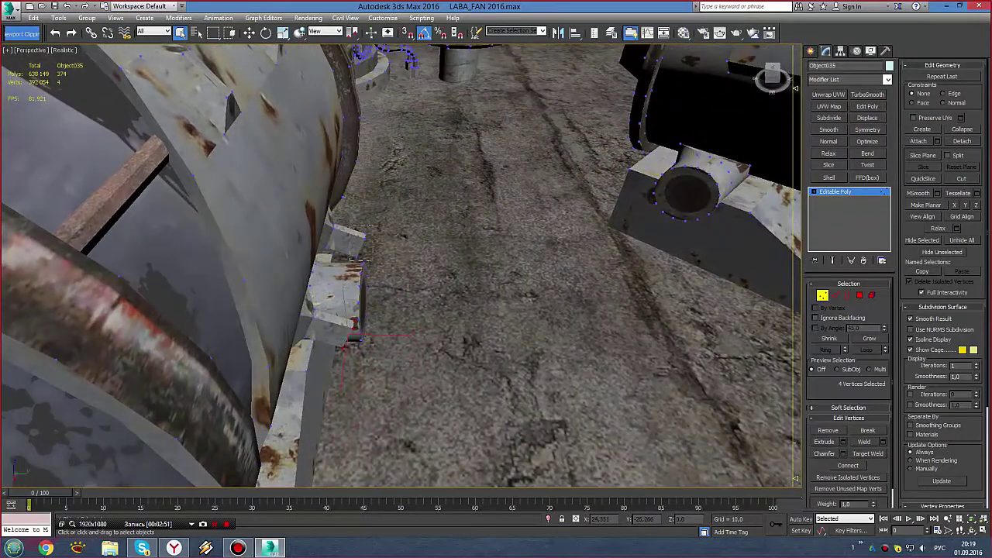
alt+middle_drag(364, 341, 395, 326)
mouse_move(201, 208)
alt+middle_down()
mouse_move(396, 266)
mouse_move(349, 267)
mouse_move(346, 480)
alt+middle_up()
Stop editing the pipe object and orbit out to an overview of the level.
click(349, 248)
alt+middle_drag(346, 310, 418, 260)
click(500, 234)
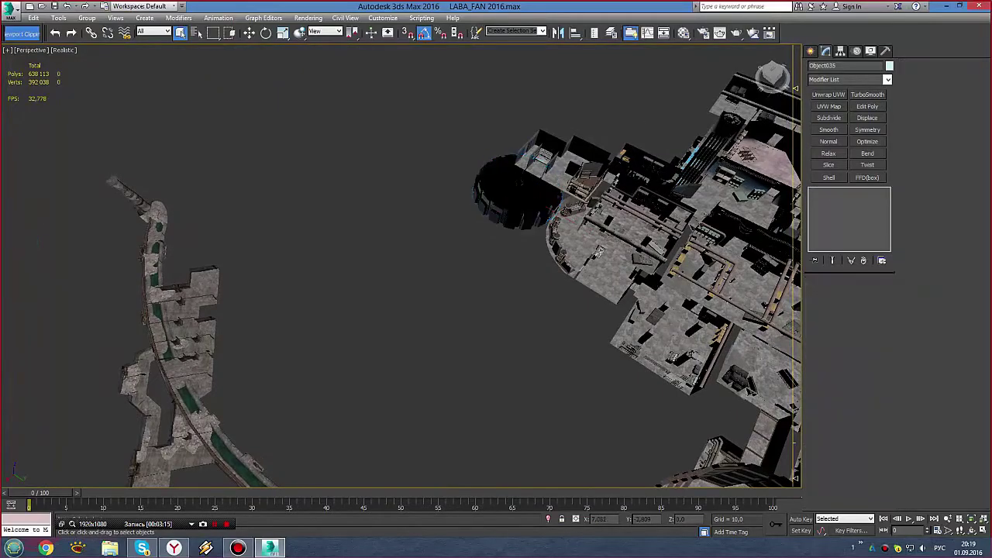
mouse_move(499, 234)
alt+middle_down()
mouse_move(424, 275)
mouse_move(465, 294)
mouse_move(388, 287)
mouse_move(434, 256)
mouse_move(364, 268)
mouse_move(388, 263)
alt+middle_up()
click(424, 275)
scroll(423, 275, up, 3)
Select the Object027 room wall and zoom in on it.
click(597, 310)
key(z)
scroll(388, 287, up, 3)
click(361, 293)
scroll(400, 263, up, 5)
scroll(400, 263, up, 5)
Enter vertex mode on Object027 and select vertices on the fan housing.
key(1)
scroll(400, 263, up, 5)
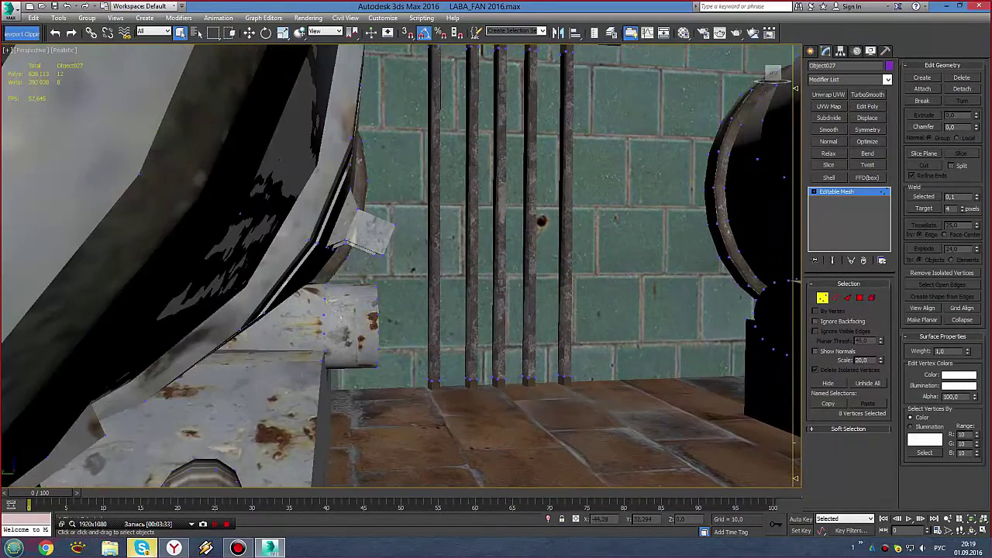
mouse_move(400, 264)
alt+middle_down()
mouse_move(372, 263)
mouse_move(373, 248)
mouse_move(341, 248)
alt+middle_up()
scroll(357, 249, up, 2)
scroll(357, 248, down, 3)
scroll(357, 248, down, 3)
scroll(356, 248, down, 1)
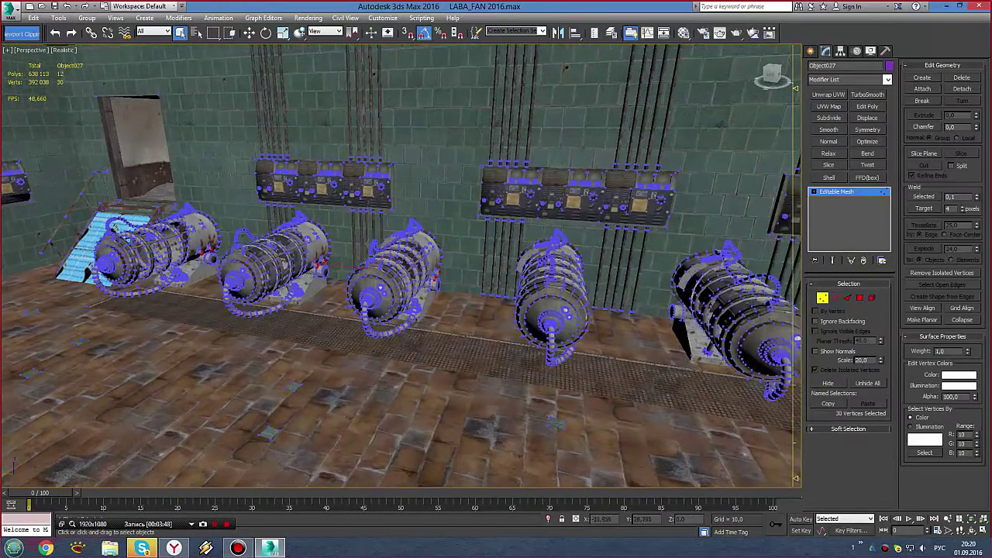
Zoom in and bring up the quad menu's Convert To options for Object027.
scroll(400, 266, up, 2)
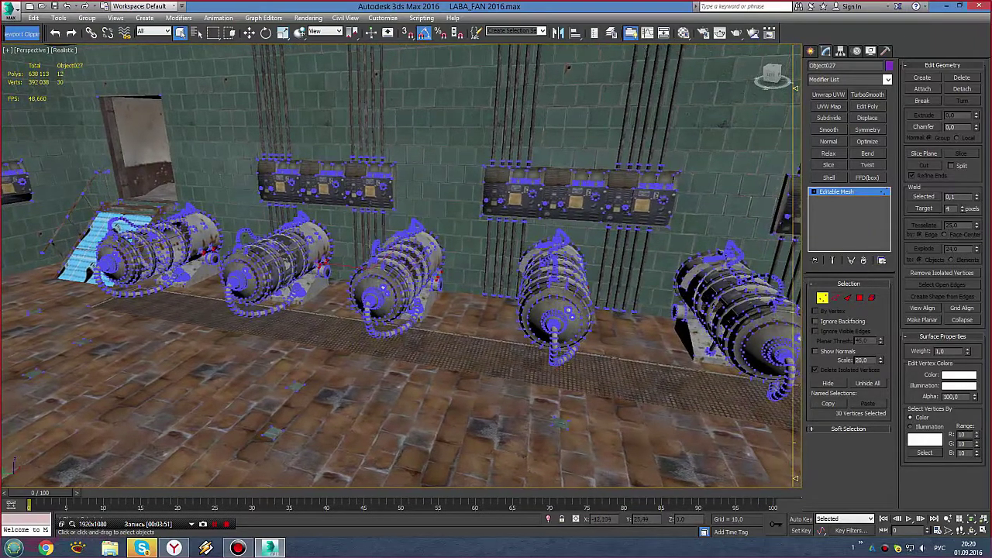
scroll(401, 266, up, 3)
scroll(401, 266, up, 3)
scroll(401, 266, up, 3)
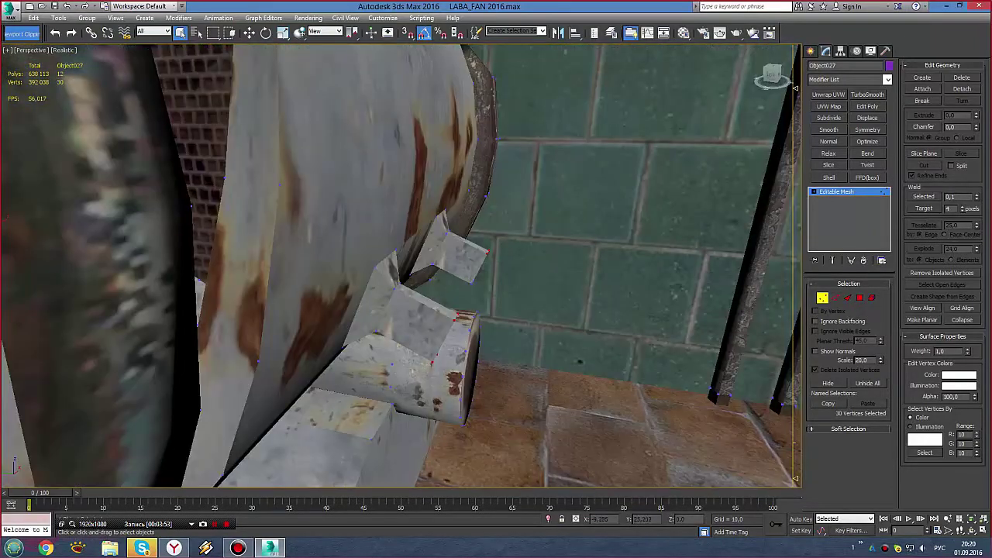
scroll(401, 266, down, 5)
scroll(400, 266, up, 1)
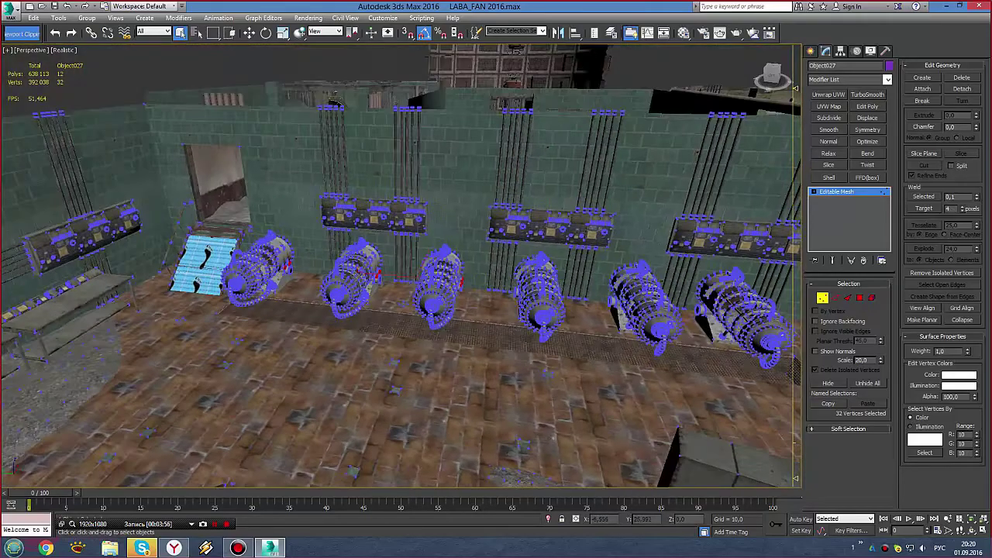
scroll(400, 266, up, 2)
scroll(400, 266, up, 2)
scroll(339, 217, up, 3)
scroll(338, 217, up, 2)
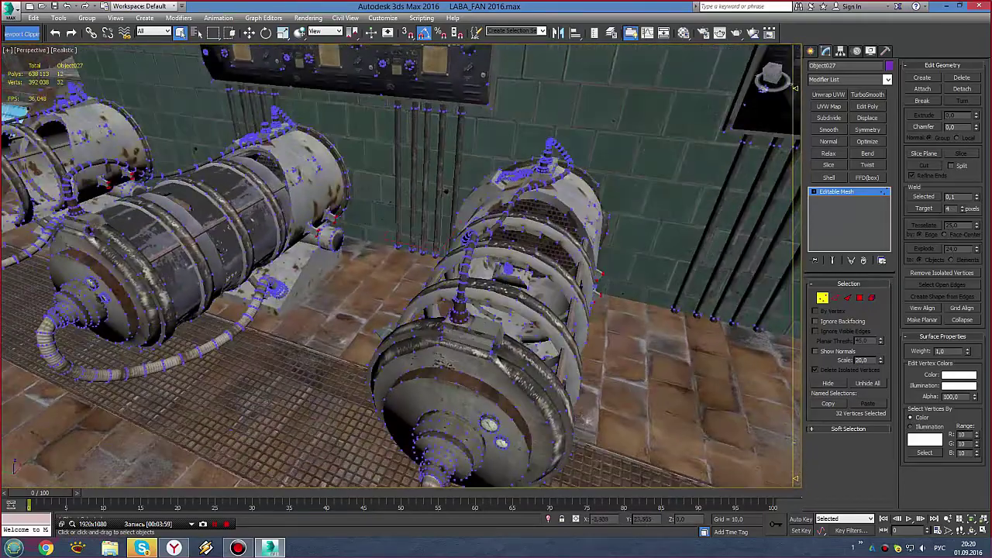
right_click(338, 217)
Convert Object027 to Editable Poly and enter Vertex mode at the fan motor.
click(471, 329)
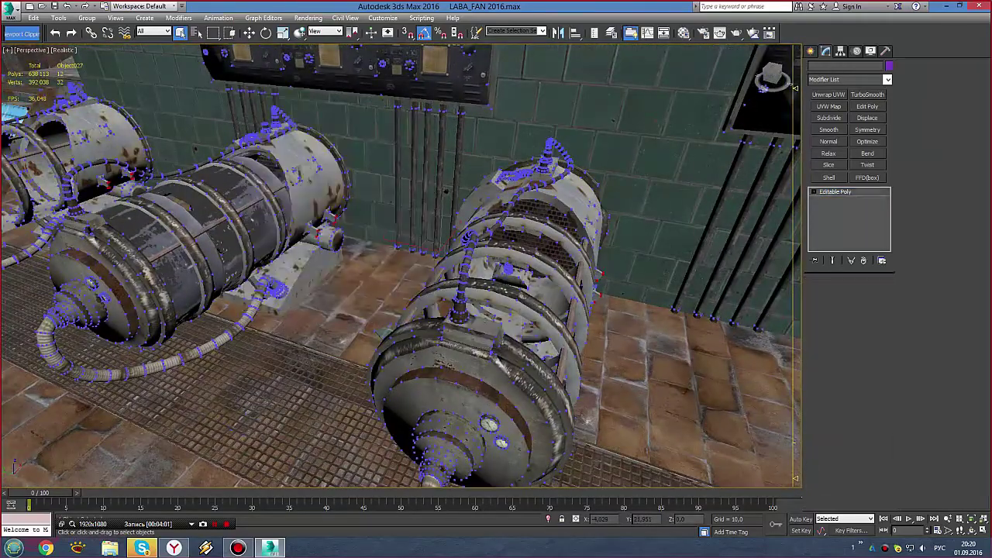
key(1)
scroll(400, 265, down, 3)
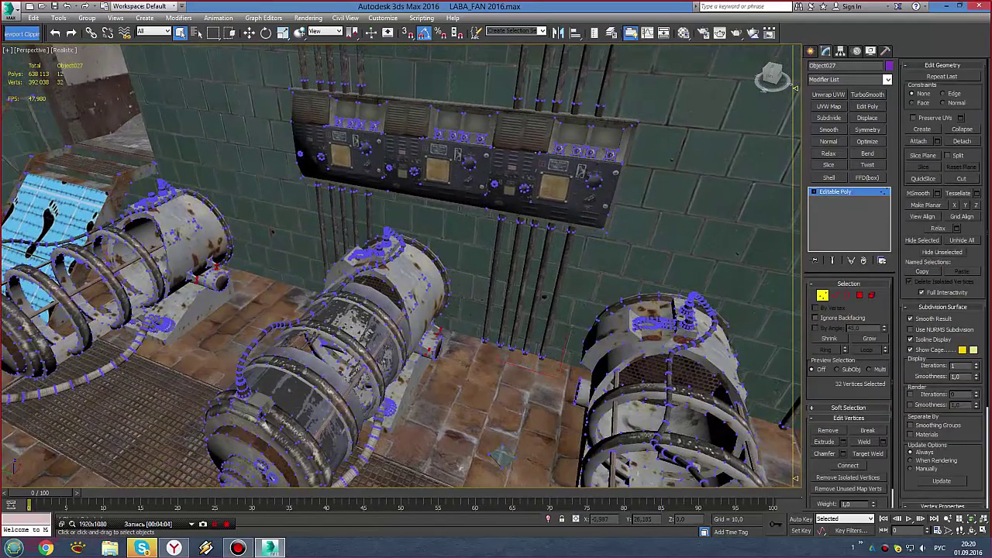
click(426, 351)
mouse_move(427, 352)
alt+middle_down()
mouse_move(465, 310)
mouse_move(403, 264)
alt+middle_up()
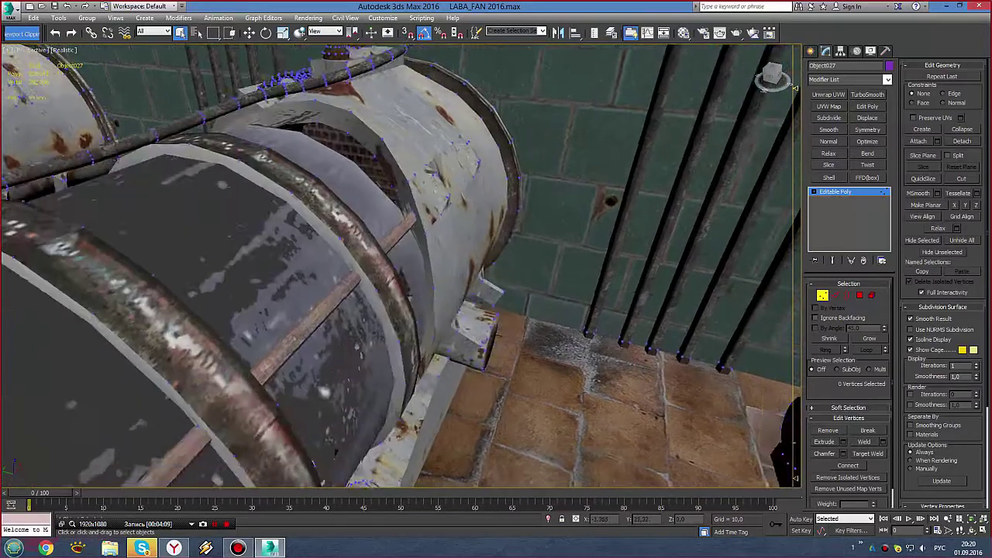
scroll(401, 266, up, 3)
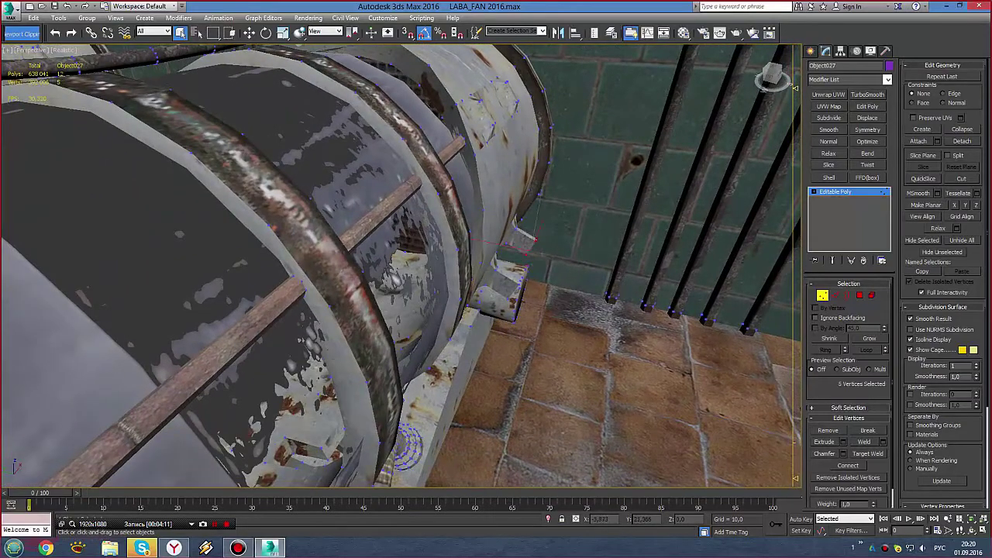
Box-select the fan motor's bracket vertices and weld them.
alt+middle_drag(403, 263, 434, 256)
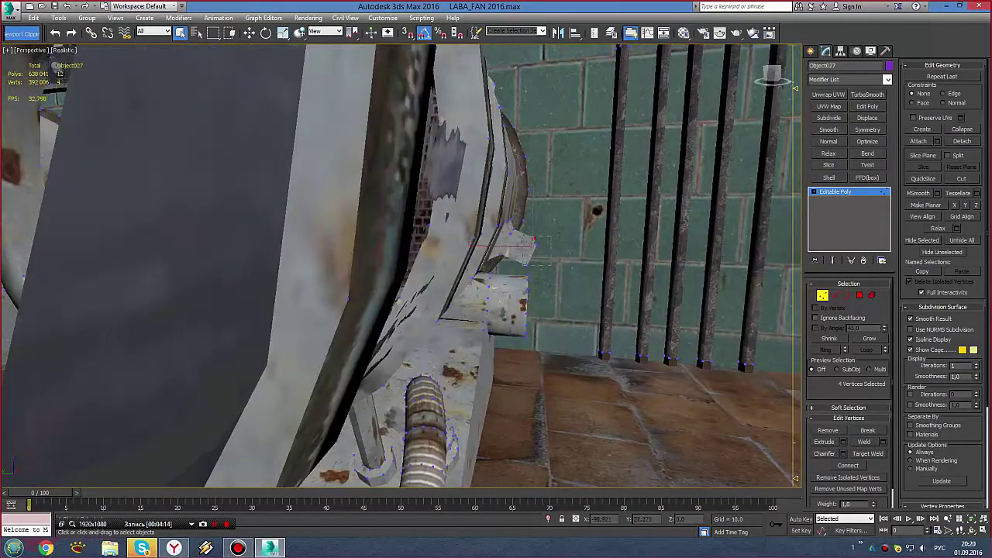
click(506, 254)
alt+middle_drag(506, 253, 465, 337)
drag(521, 284, 535, 317)
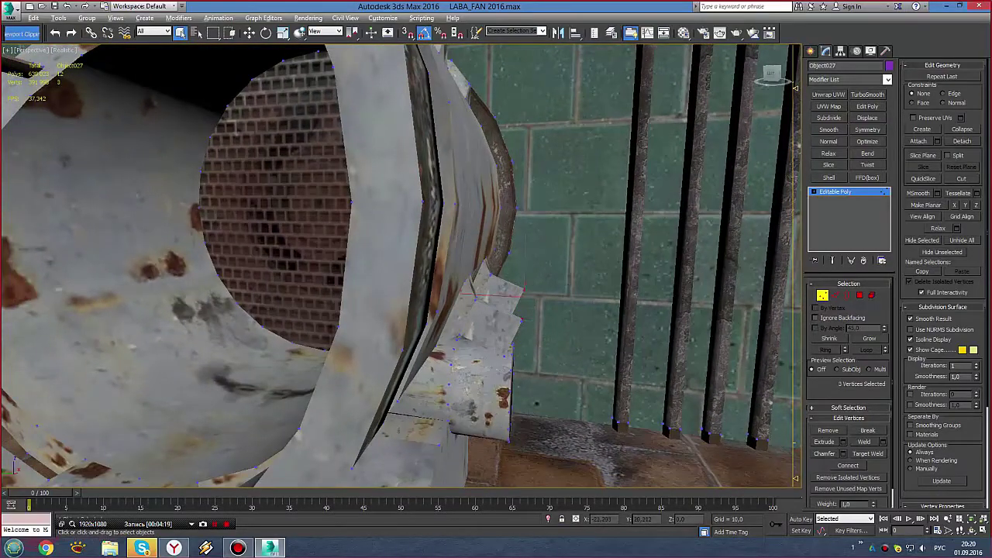
alt+middle_drag(534, 317, 481, 303)
ctrl+drag(505, 284, 552, 338)
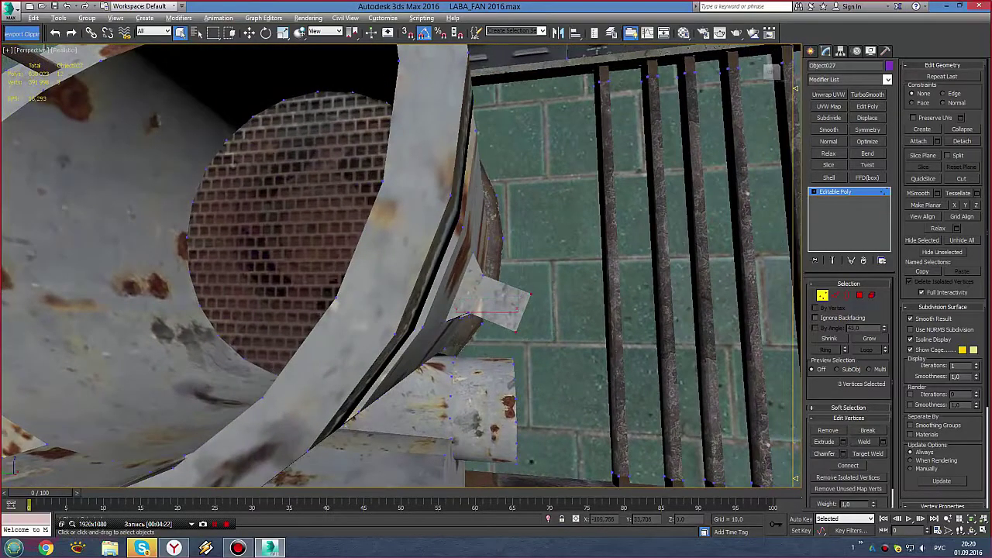
alt+middle_drag(552, 338, 535, 310)
click(785, 82)
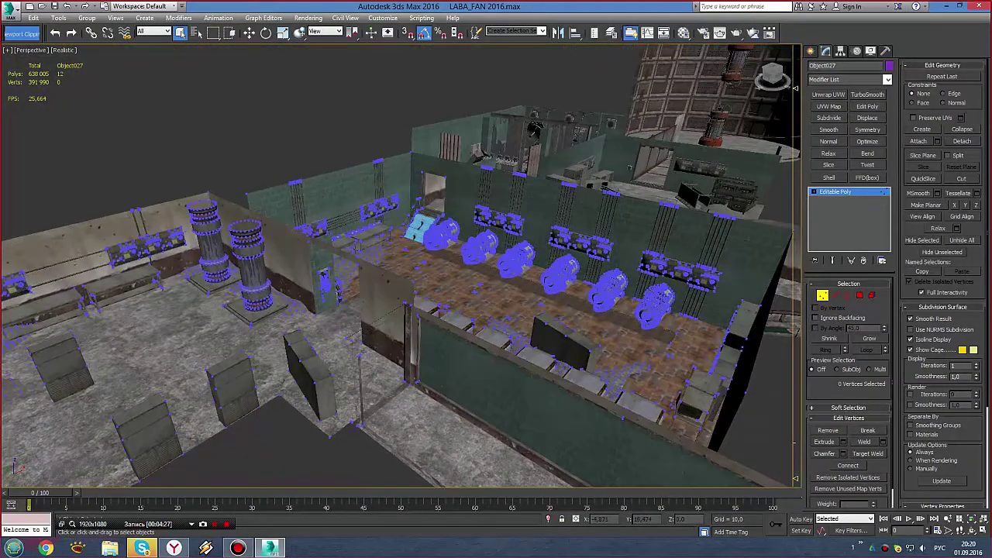
Exit vertex mode, deselect Object027, and select all objects in the scene.
key(1)
click(603, 403)
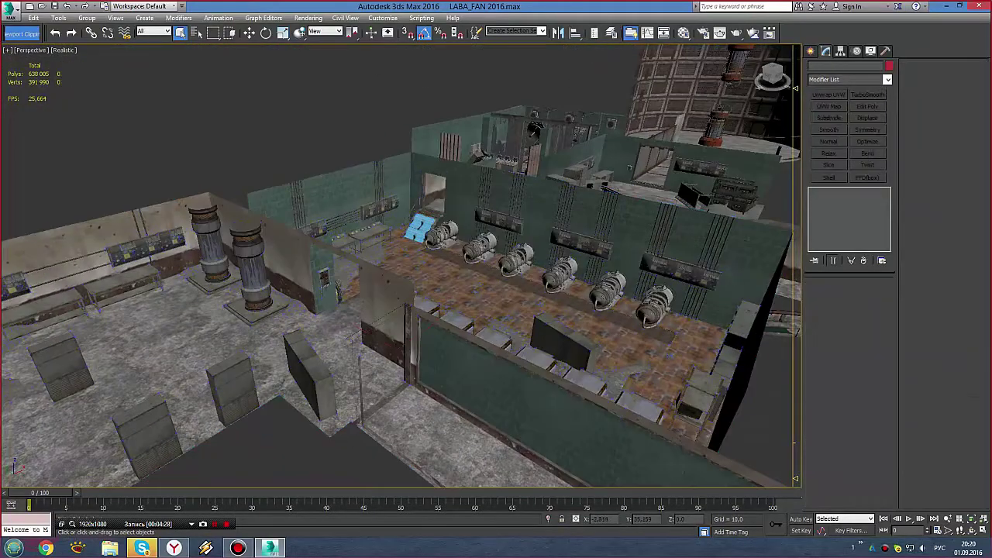
scroll(603, 403, down, 5)
alt+middle_drag(603, 403, 496, 341)
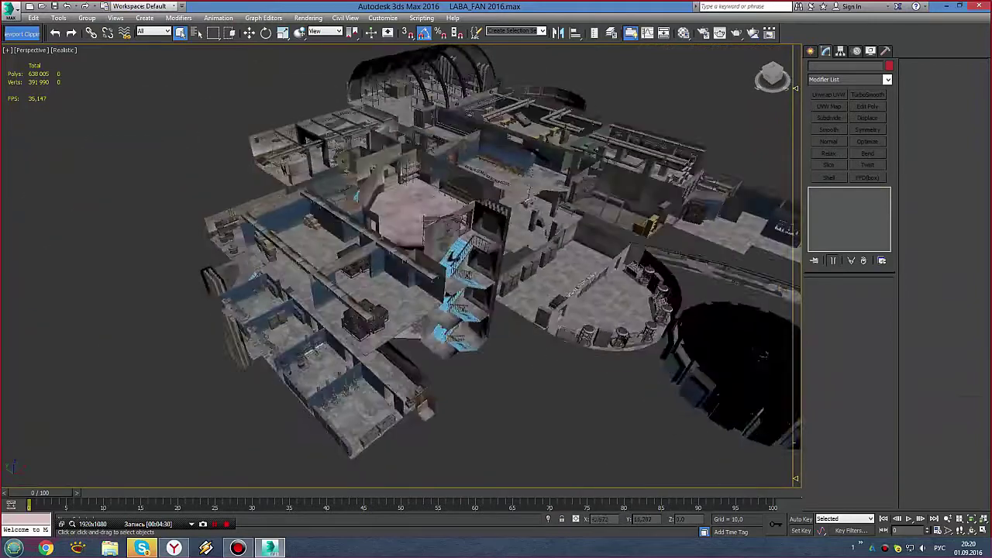
scroll(496, 342, down, 5)
key(ctrl+a)
alt+middle_drag(437, 149, 417, 149)
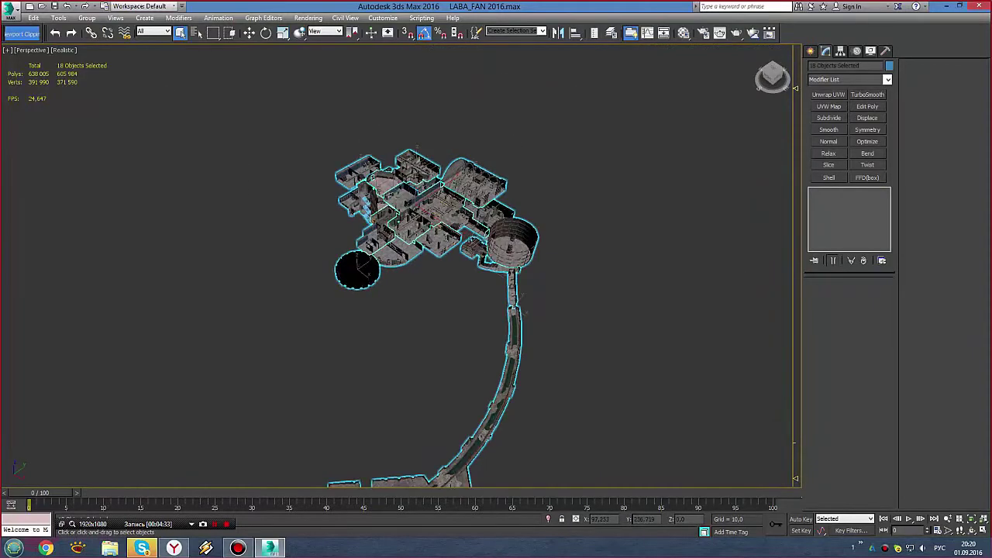
Hide the textured level objects, leaving only the low-poly Нота mesh visible.
click(871, 50)
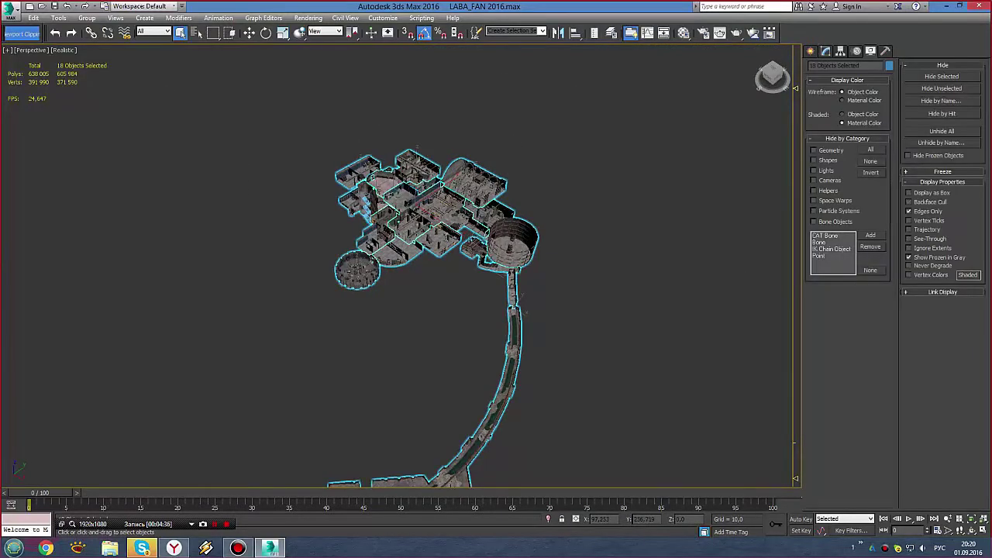
right_click(587, 232)
click(628, 238)
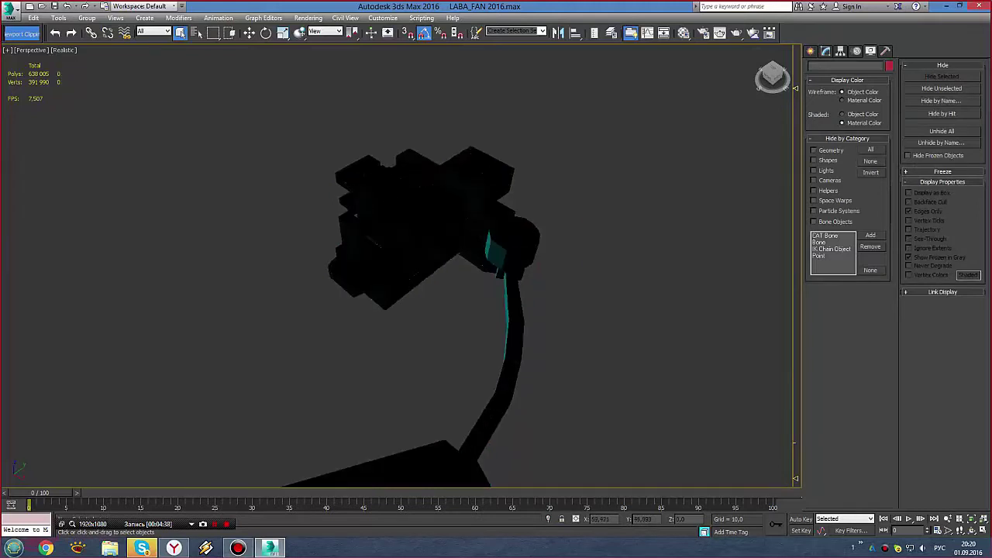
alt+middle_drag(465, 310, 434, 310)
scroll(403, 326, up, 5)
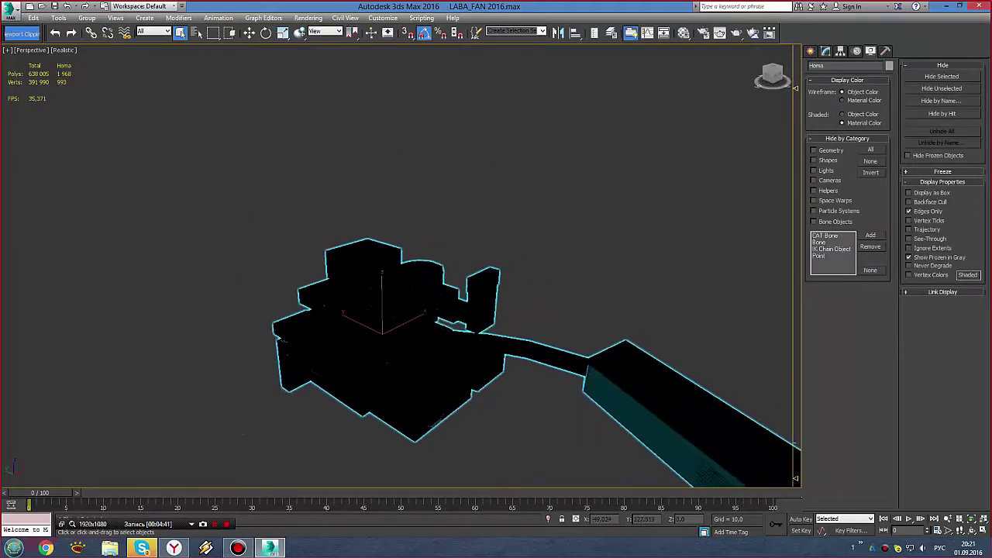
click(11, 10)
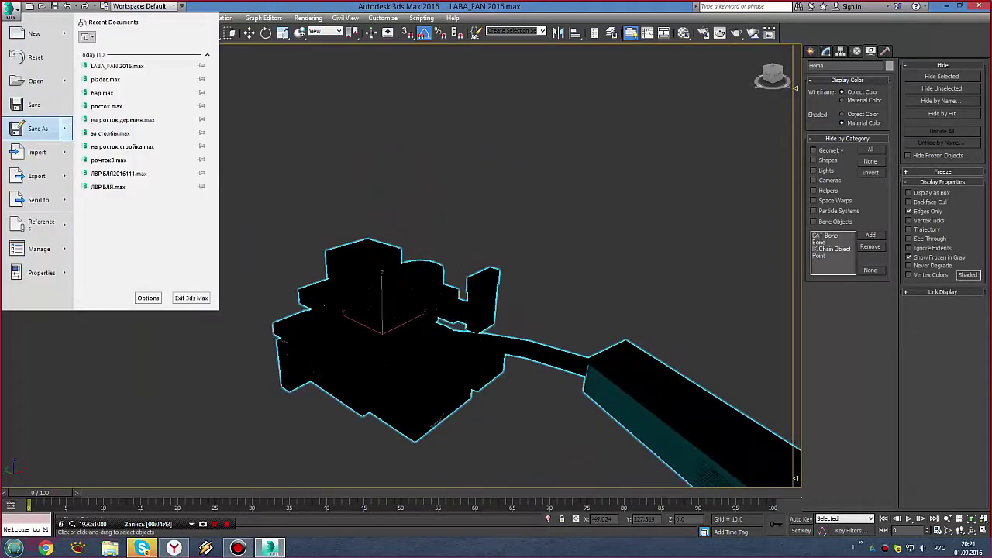
Save the scene as LABA_FAN 2016.max in ЛАБА СТАЛКЕР ФАН, replacing the existing file.
click(37, 128)
click(224, 201)
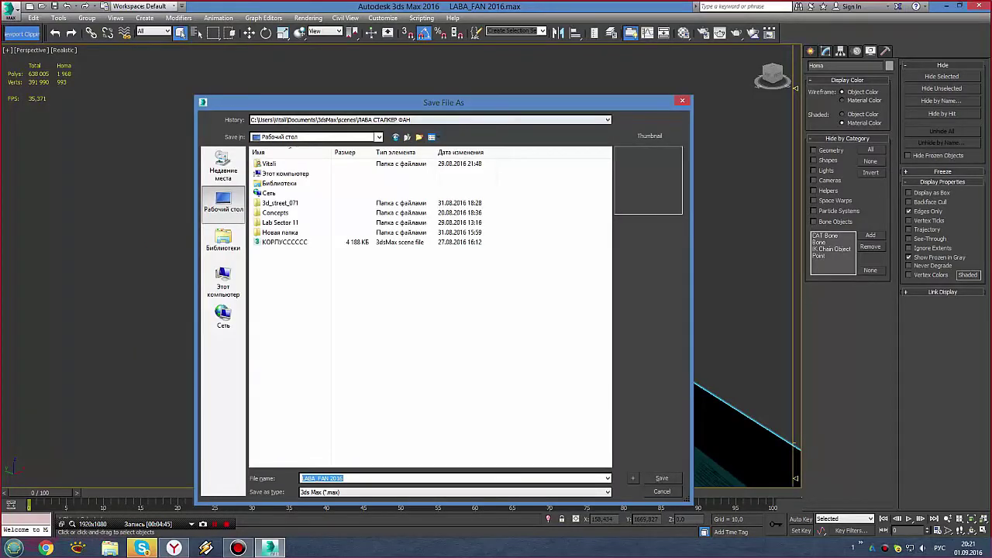
key(alt+Left)
click(453, 493)
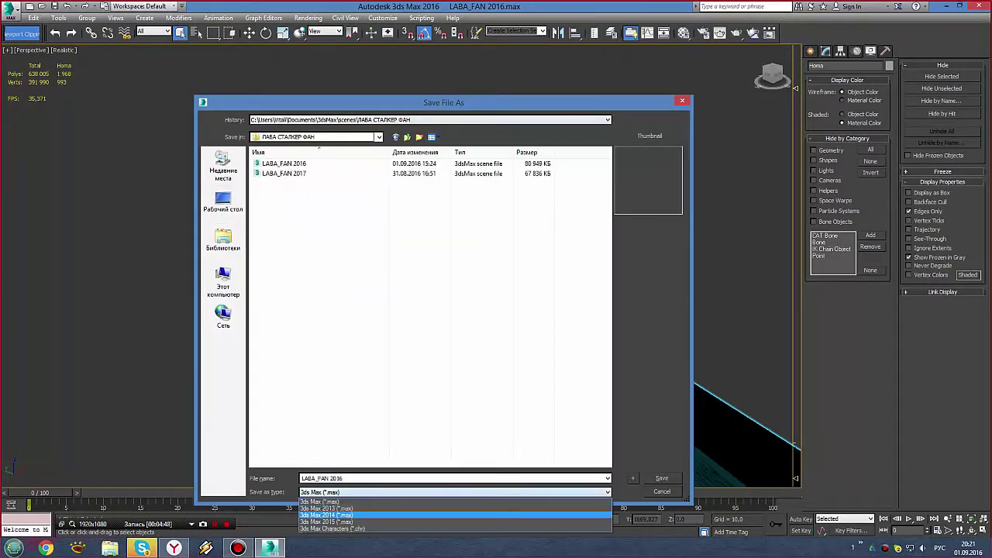
click(326, 502)
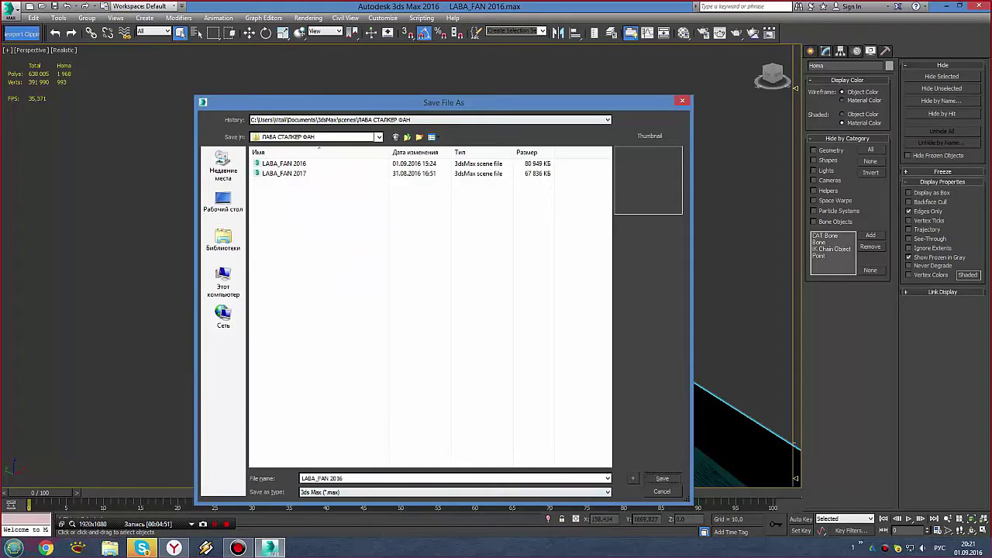
click(662, 478)
key(Return)
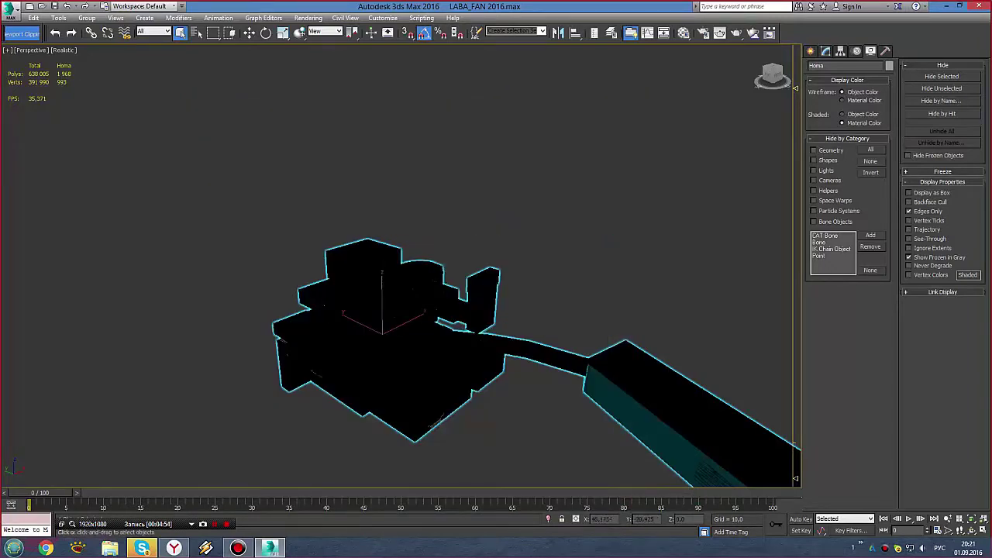
Copy LABA_FAN 2016.max to the Desktop and show the desktop.
click(10, 11)
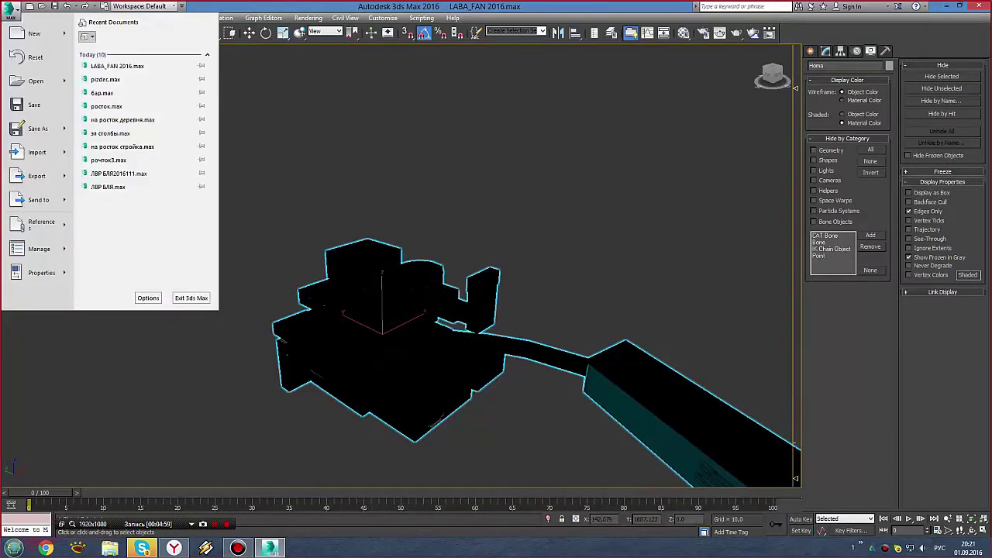
click(36, 81)
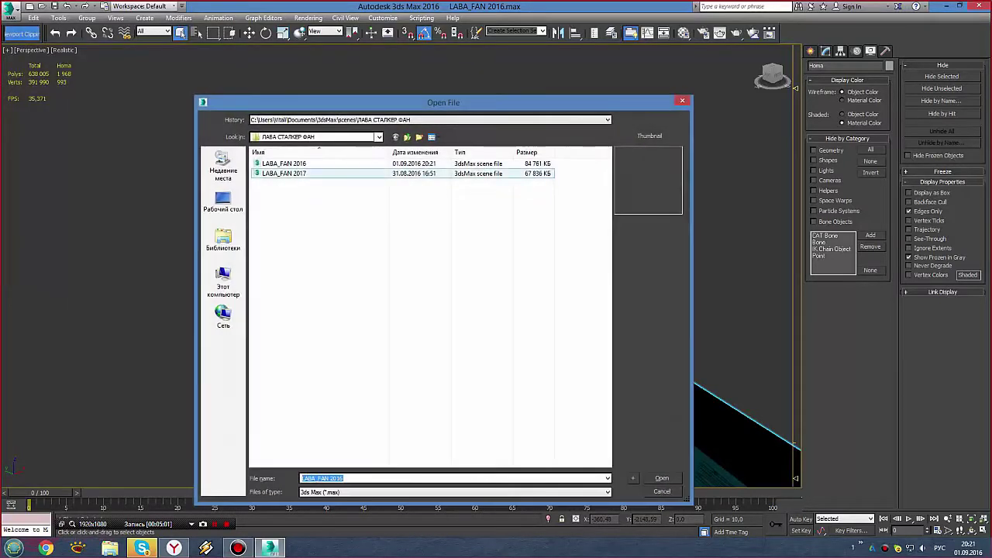
right_click(278, 164)
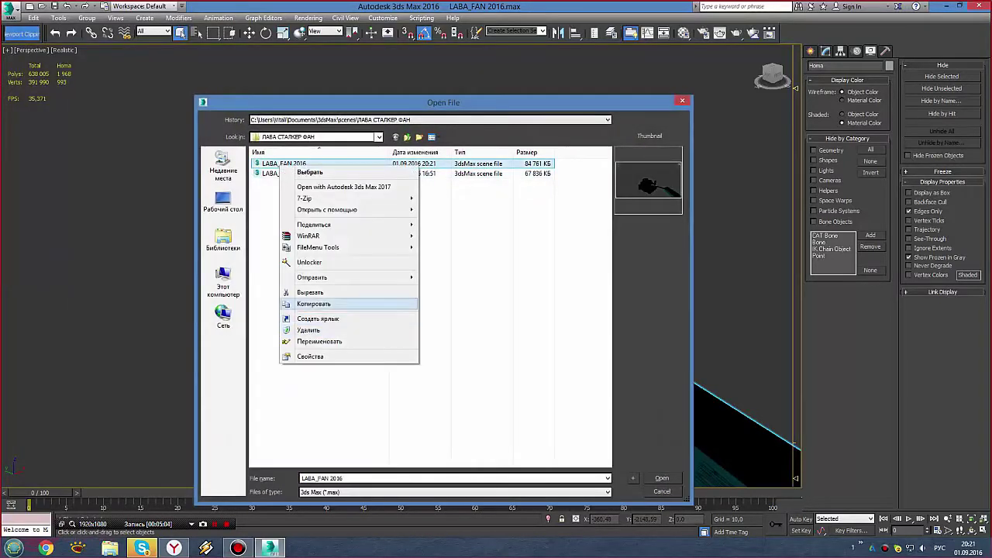
click(223, 201)
right_click(353, 310)
click(372, 366)
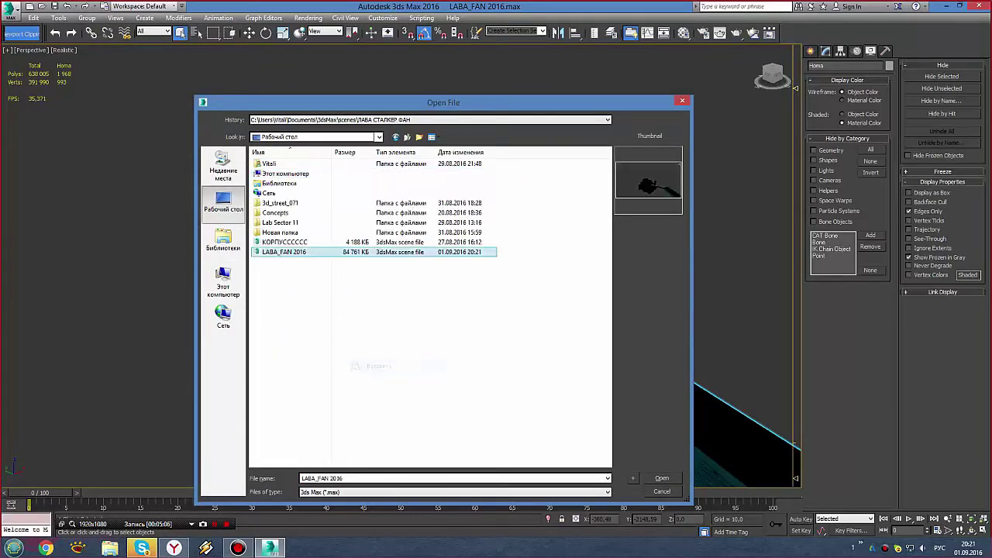
click(682, 101)
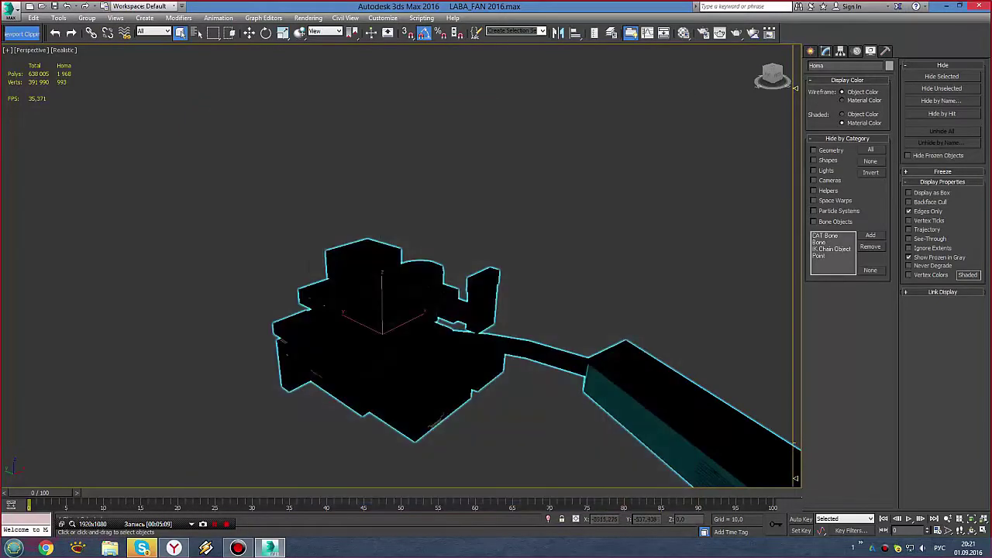
key(alt+F4)
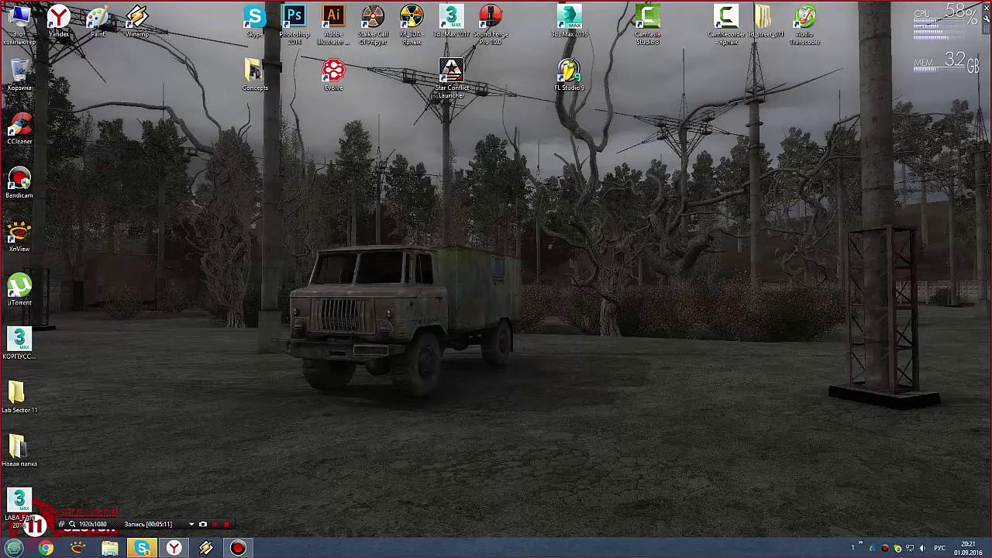
Start archiving the LABA_FAN 2016 desktop file into LABA_FAN 2016.7z with a 1024 MB dictionary.
right_click(336, 296)
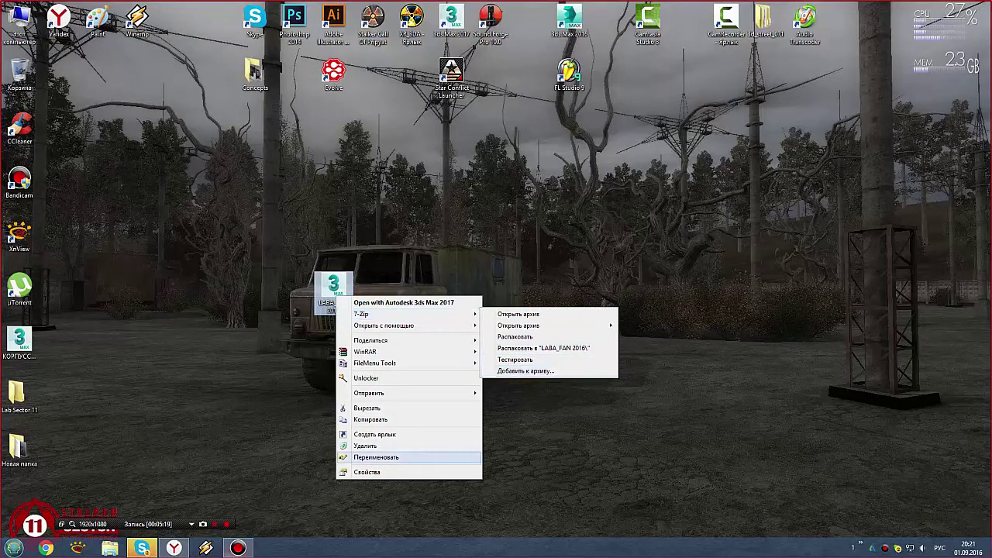
key(Escape)
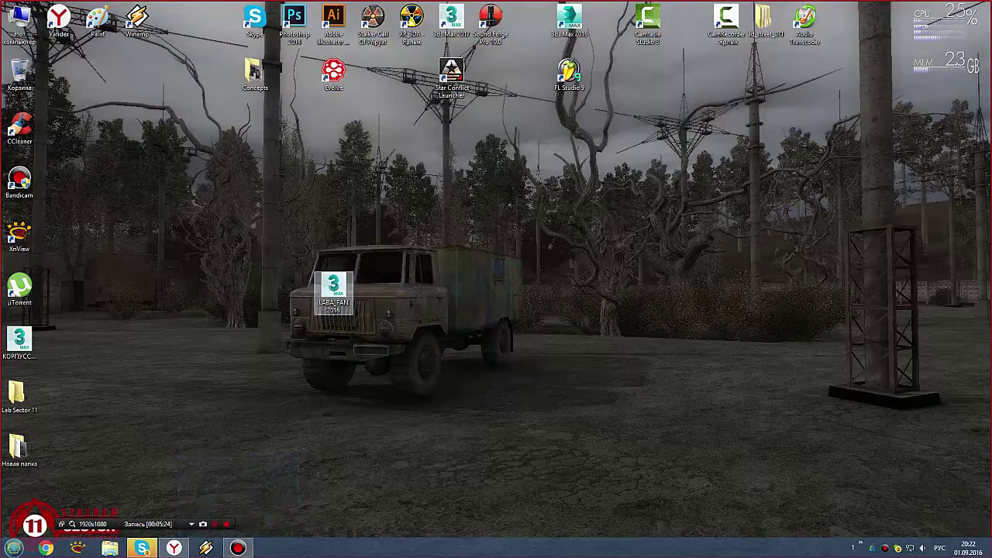
right_click(332, 287)
mouse_move(356, 305)
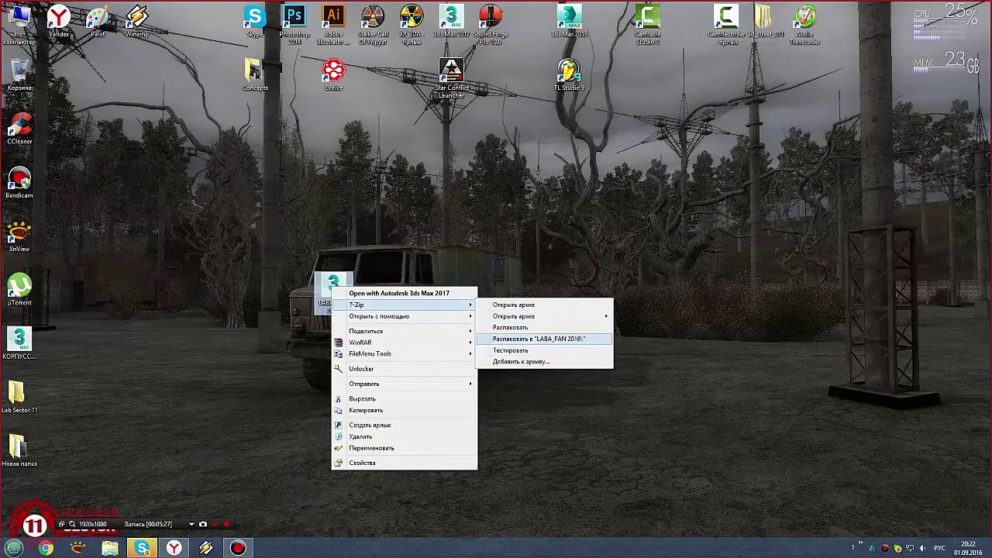
click(520, 362)
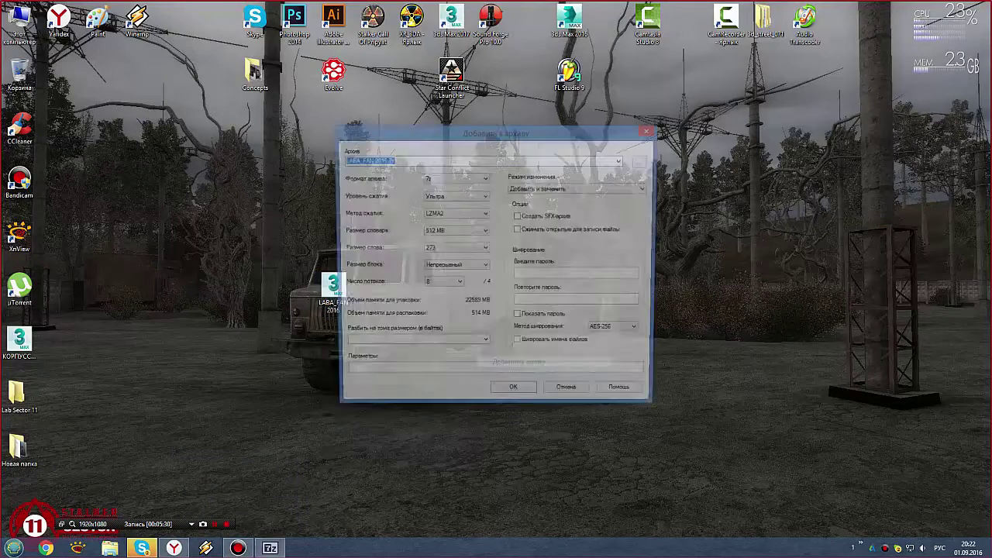
click(455, 231)
click(433, 368)
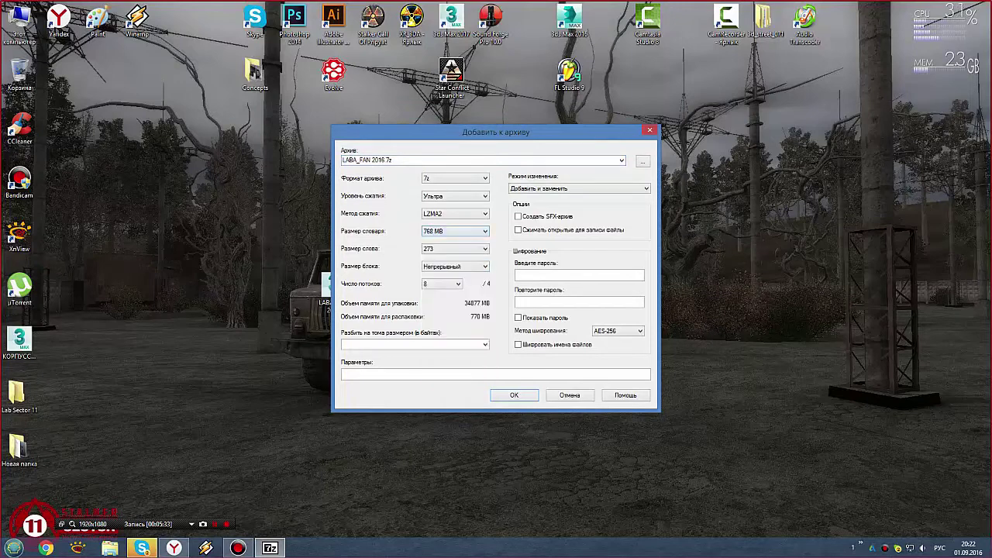
click(455, 231)
click(446, 375)
key(Return)
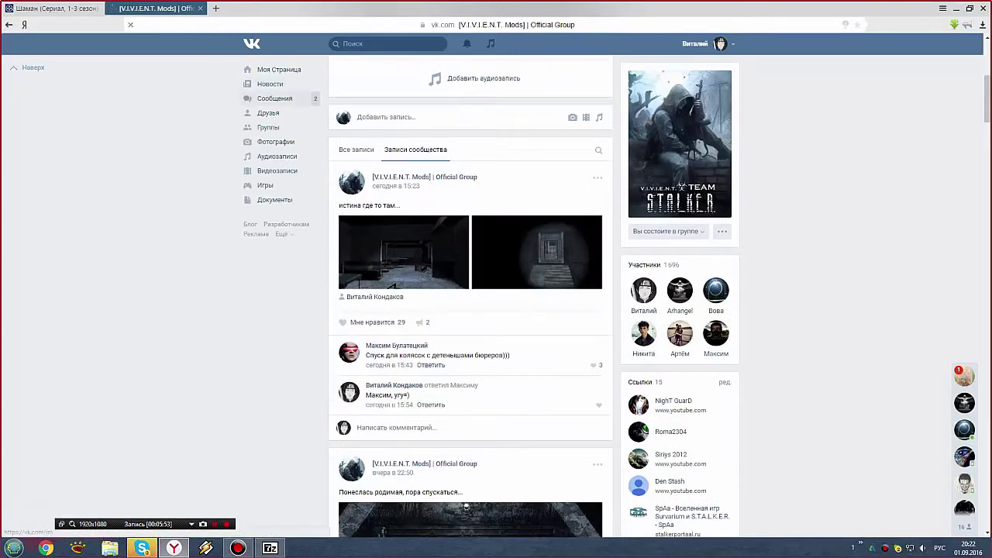
View the screenshot shared in the conversation with new messages, then show the communities list.
click(274, 99)
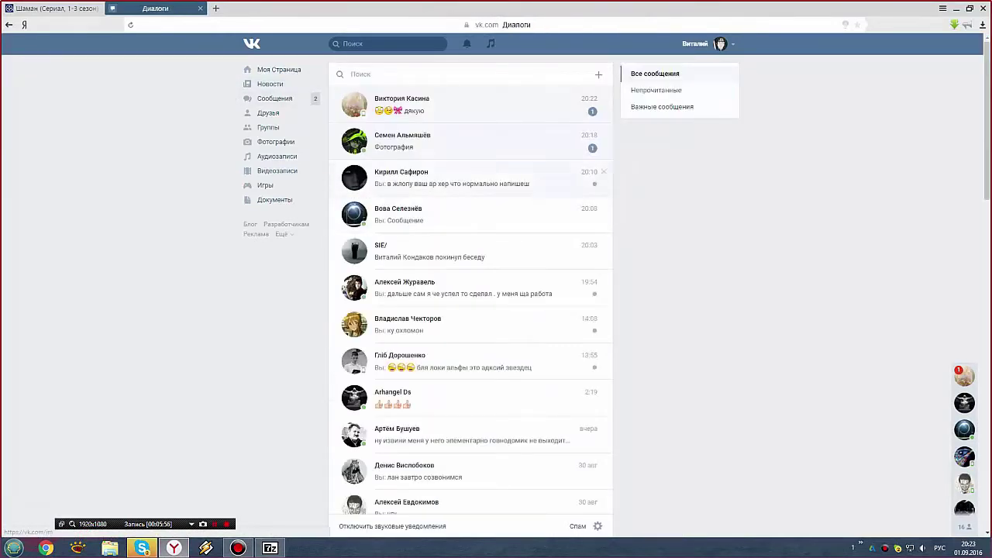
click(465, 141)
click(393, 341)
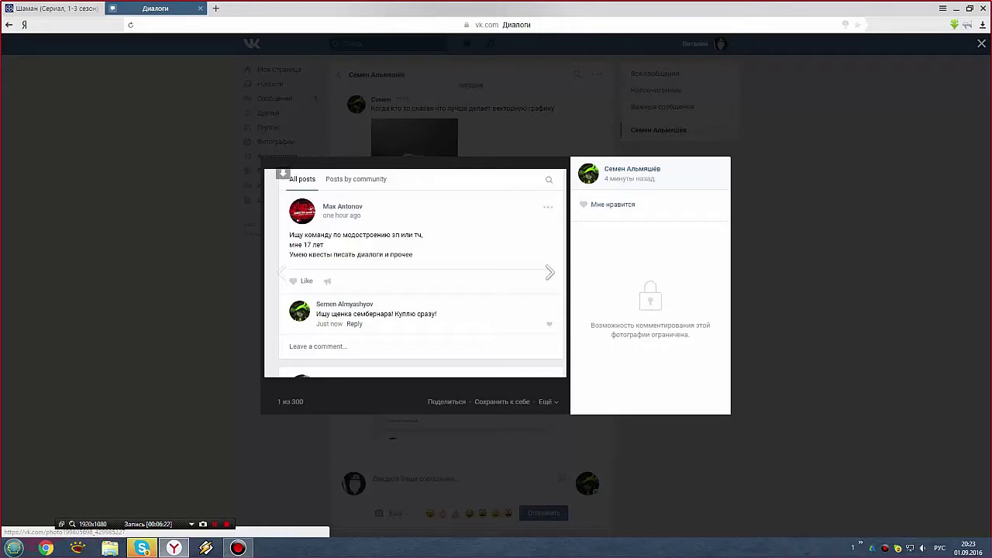
key(Escape)
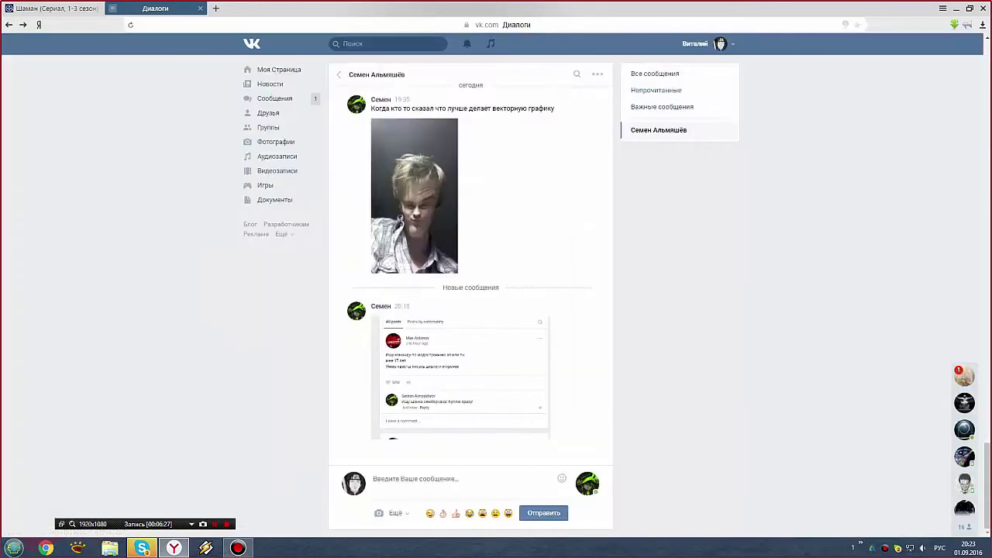
click(268, 127)
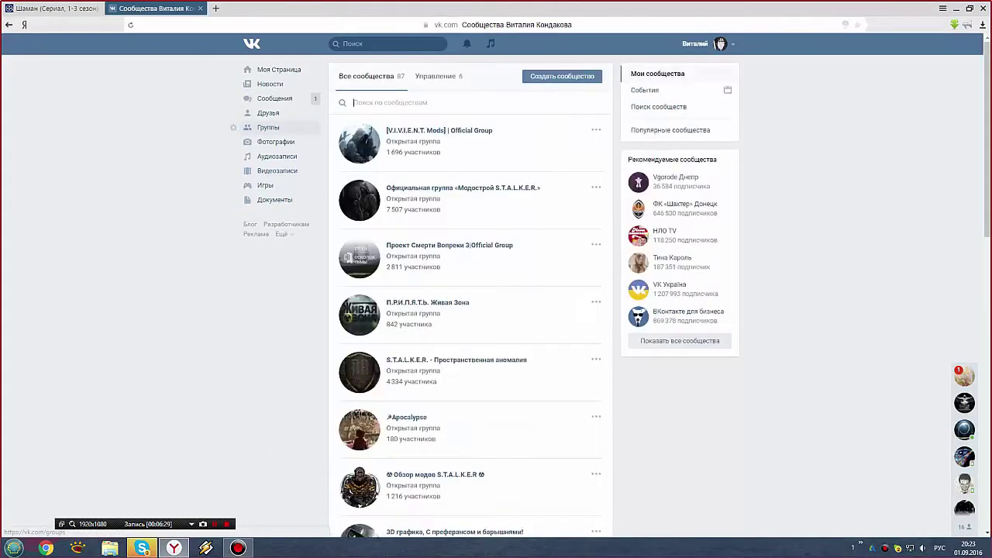
Browse through the Модострой S.T.A.L.K.E.R. community page.
click(463, 188)
scroll(465, 233, down, 4)
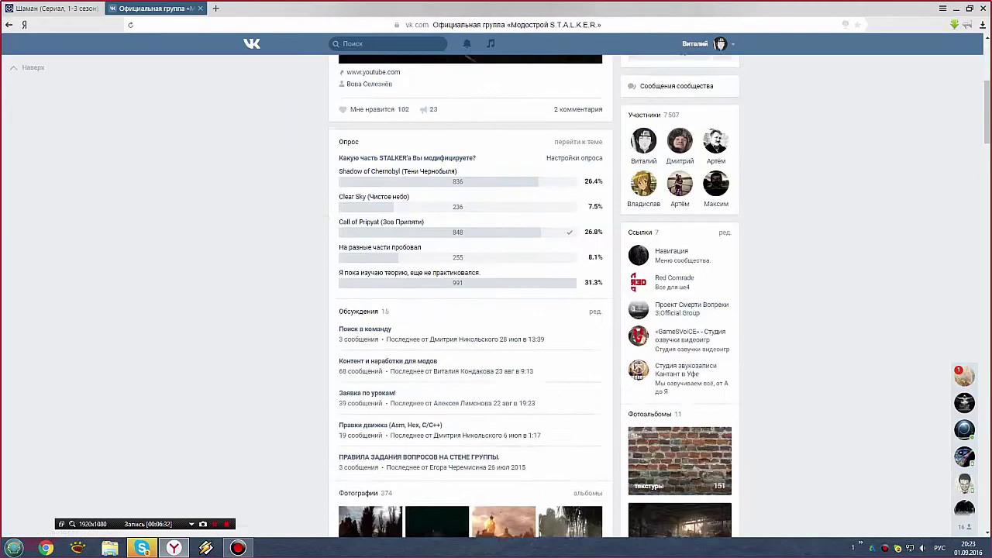
scroll(465, 232, down, 5)
scroll(470, 311, down, 3)
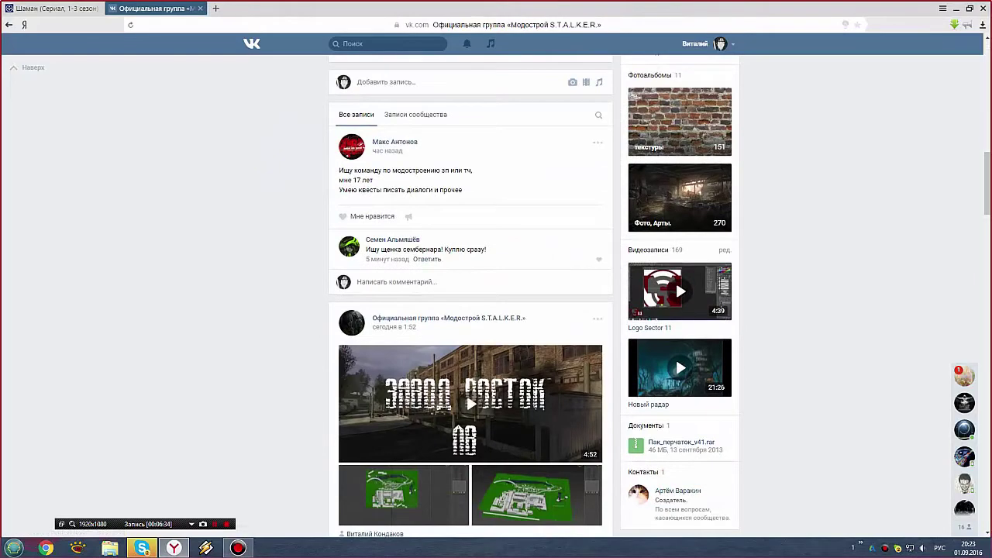
scroll(470, 310, down, 3)
scroll(470, 310, down, 3)
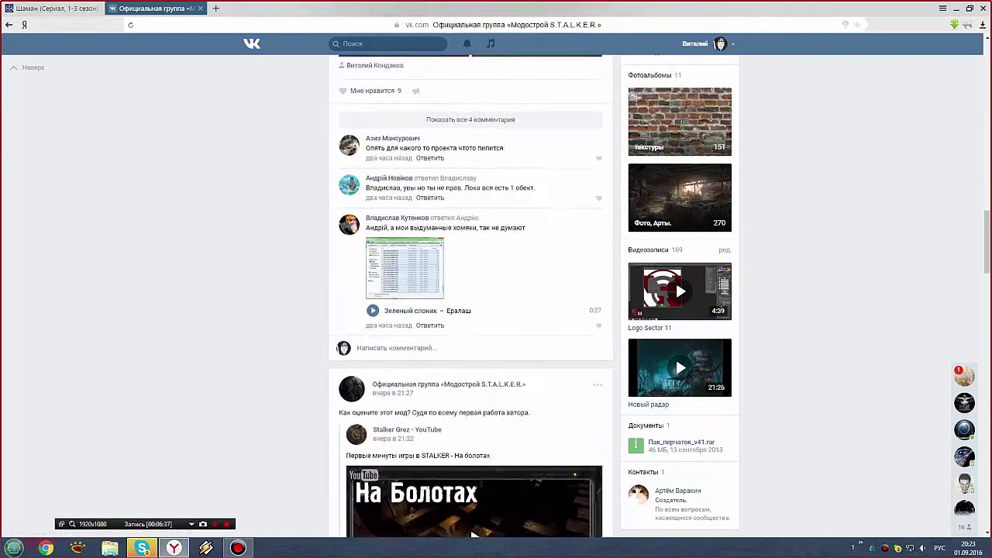
scroll(471, 310, down, 1)
scroll(470, 310, down, 2)
scroll(471, 310, down, 3)
scroll(470, 310, up, 1)
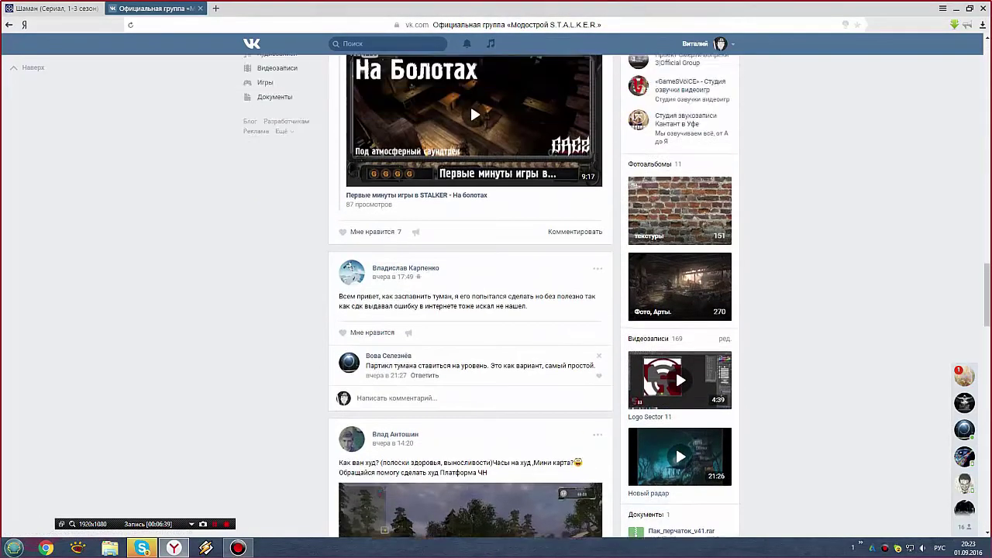
scroll(470, 310, up, 3)
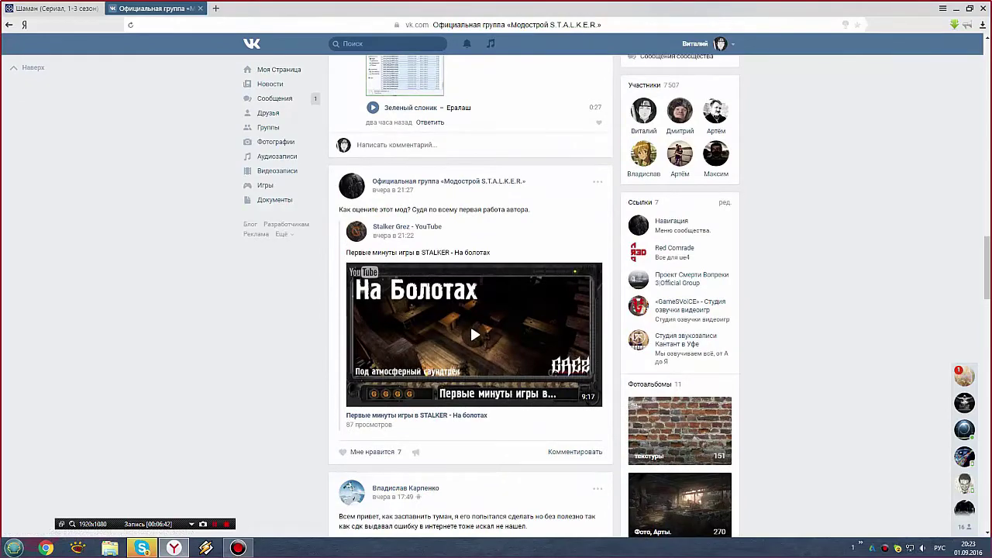
Browse the Stalker Grez - YouTube community, then return to the Диалоги conversation list.
click(407, 227)
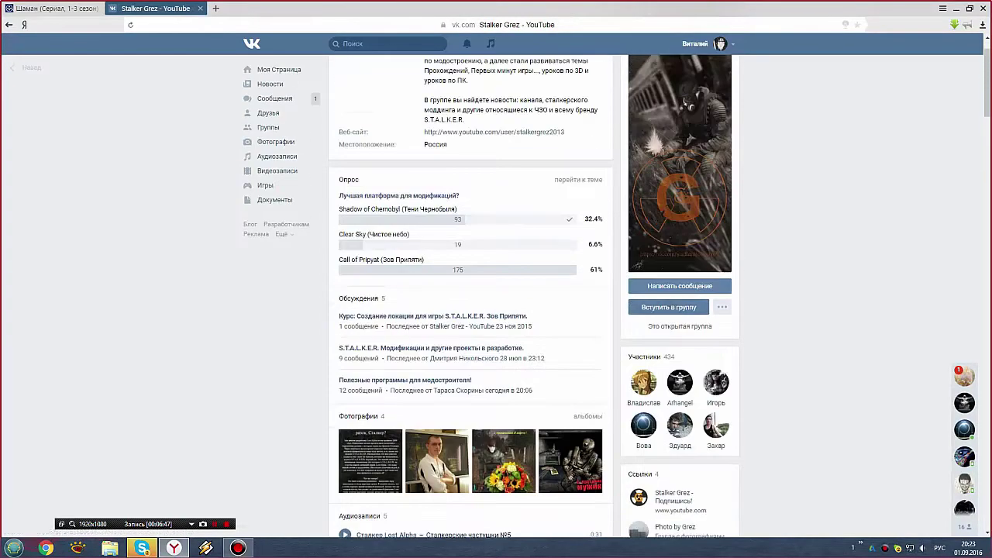
scroll(676, 326, down, 2)
scroll(676, 326, down, 6)
scroll(675, 326, down, 3)
scroll(675, 325, down, 1)
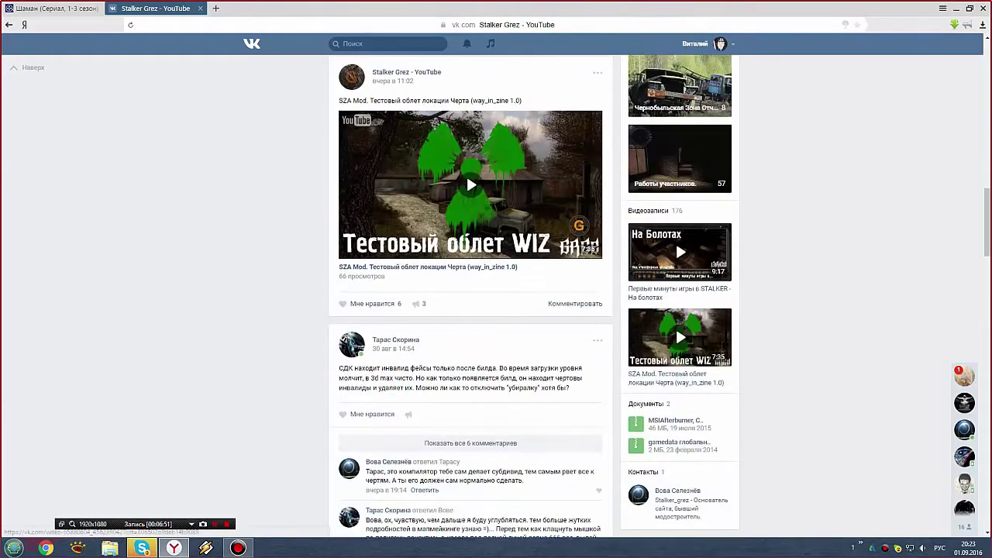
scroll(466, 484, up, 4)
scroll(466, 484, up, 5)
scroll(466, 483, up, 1)
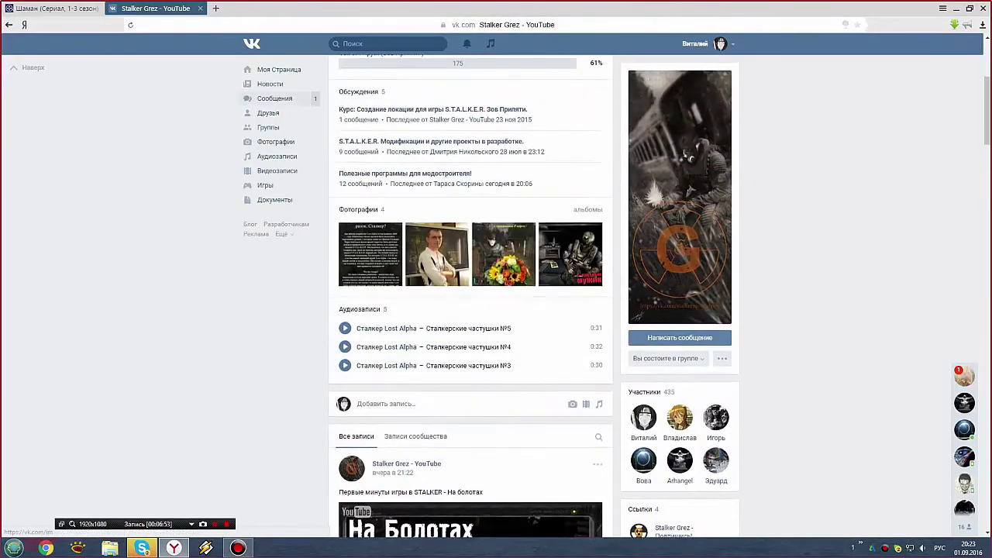
click(47, 70)
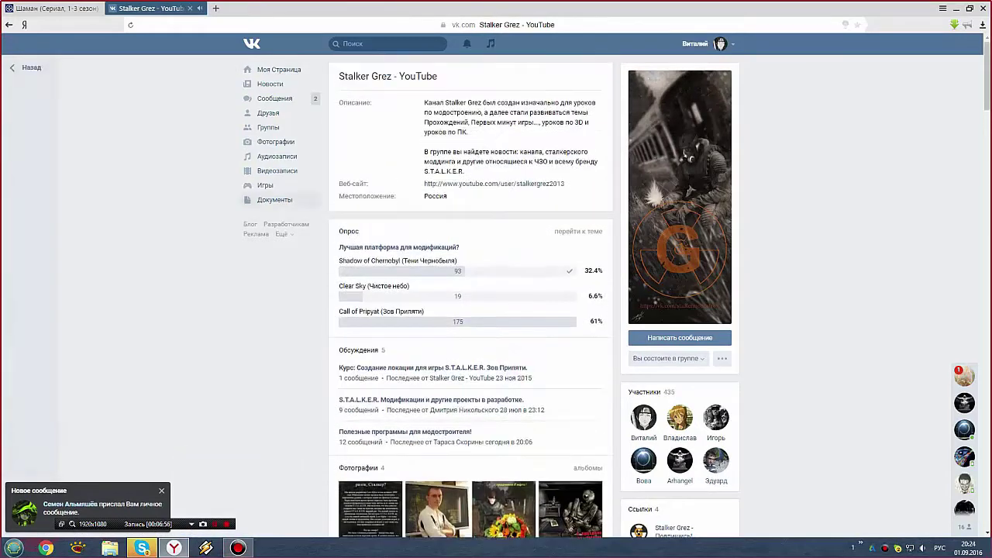
click(274, 99)
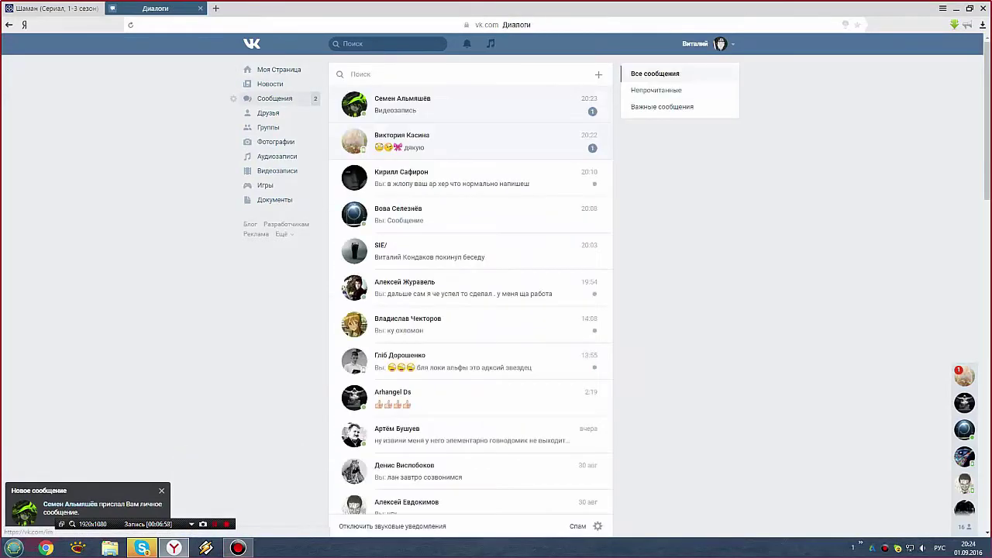
Open the friend's conversation that will receive the archive.
click(418, 103)
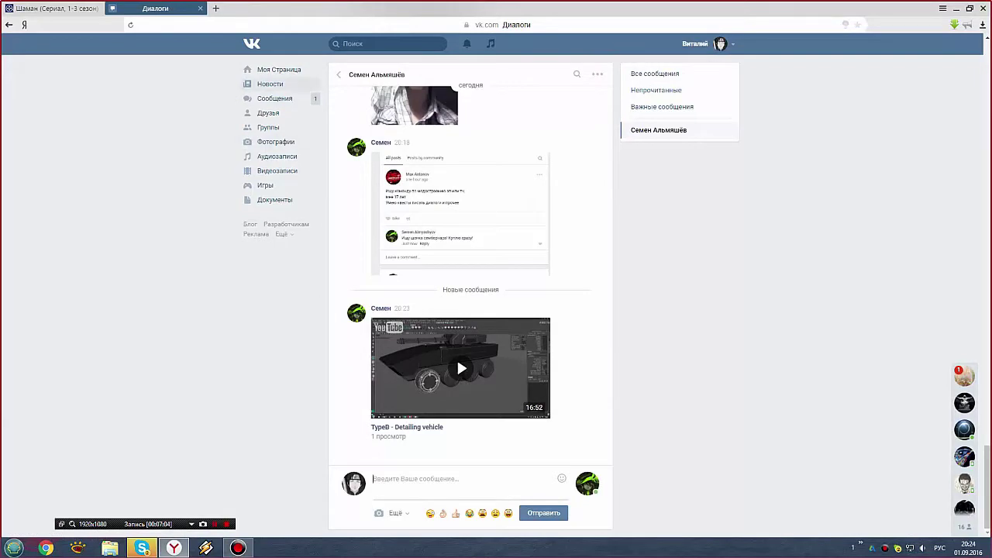
click(269, 127)
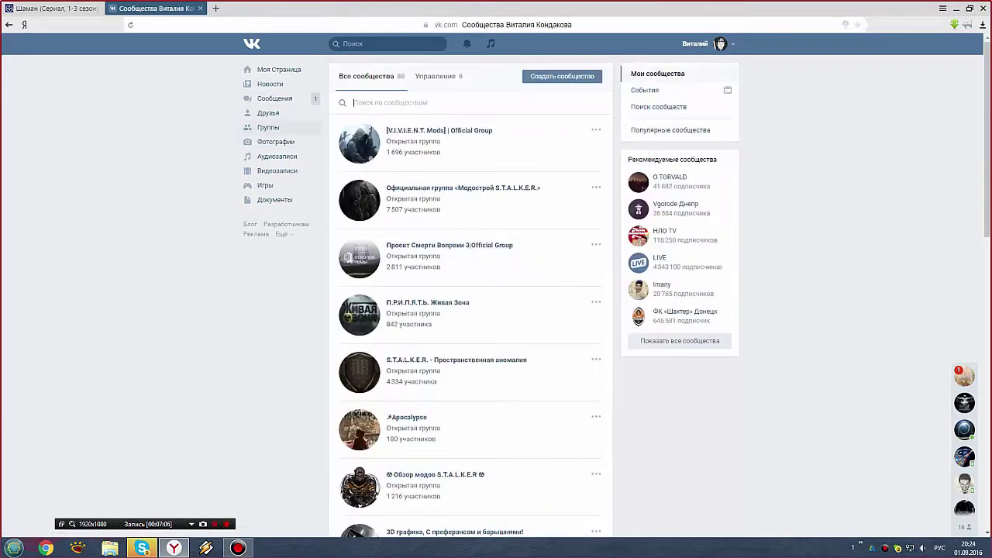
click(275, 99)
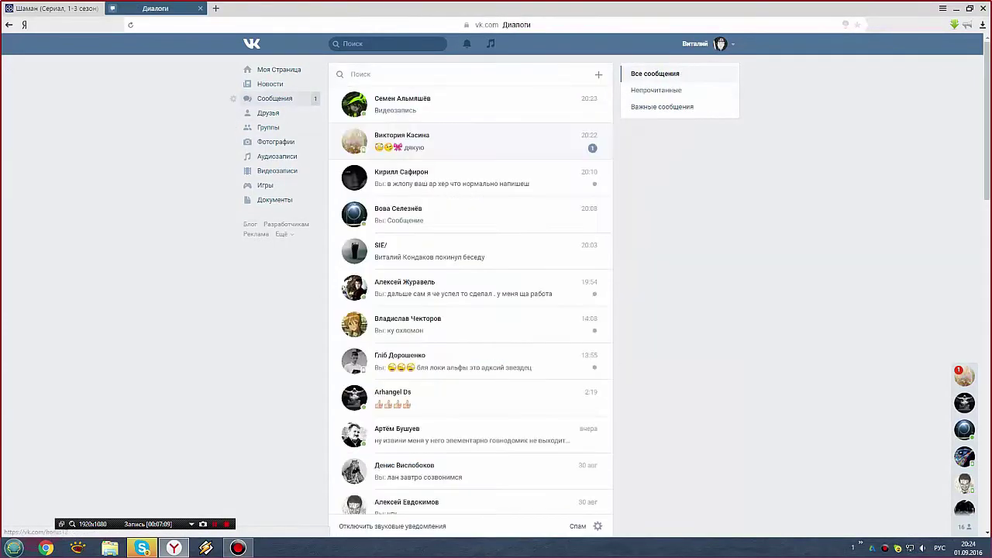
click(410, 138)
mouse_move(396, 513)
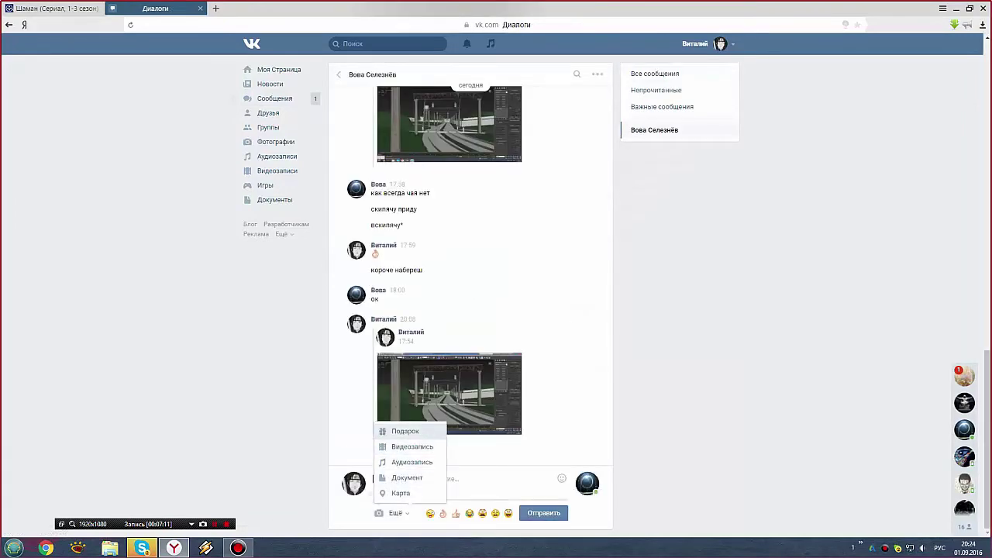
Attach LABA_FAN 2016.7z from the desktop as a document to the message.
click(407, 478)
click(492, 73)
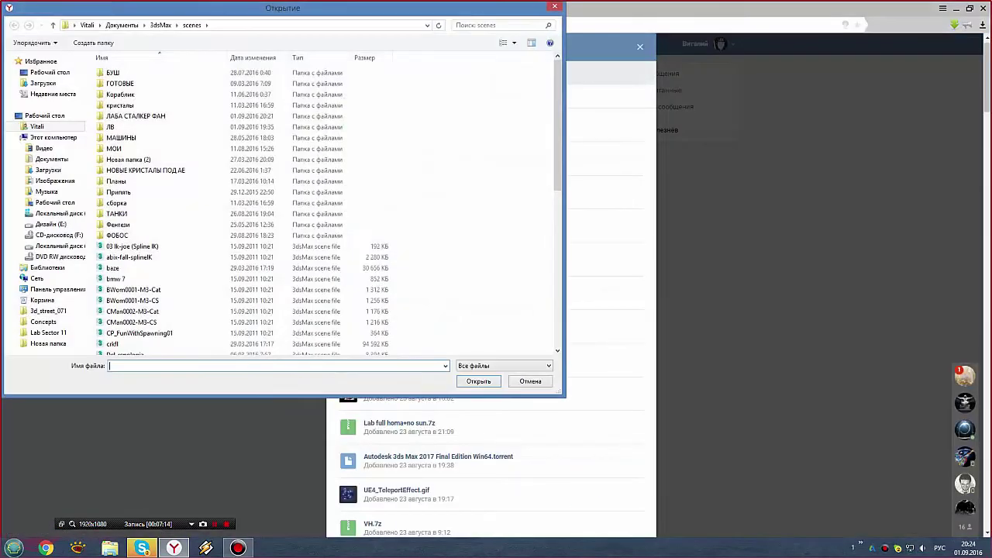
click(49, 72)
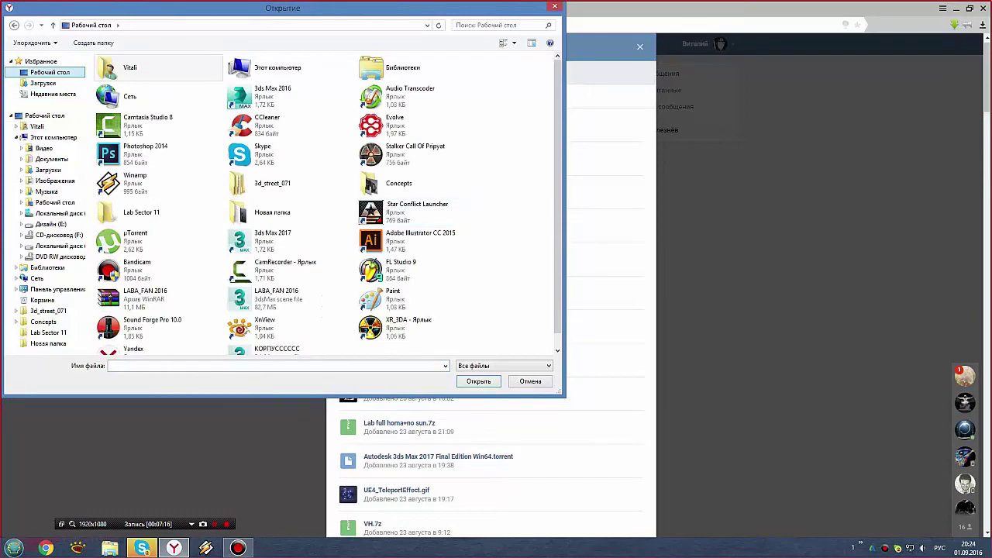
double_click(144, 294)
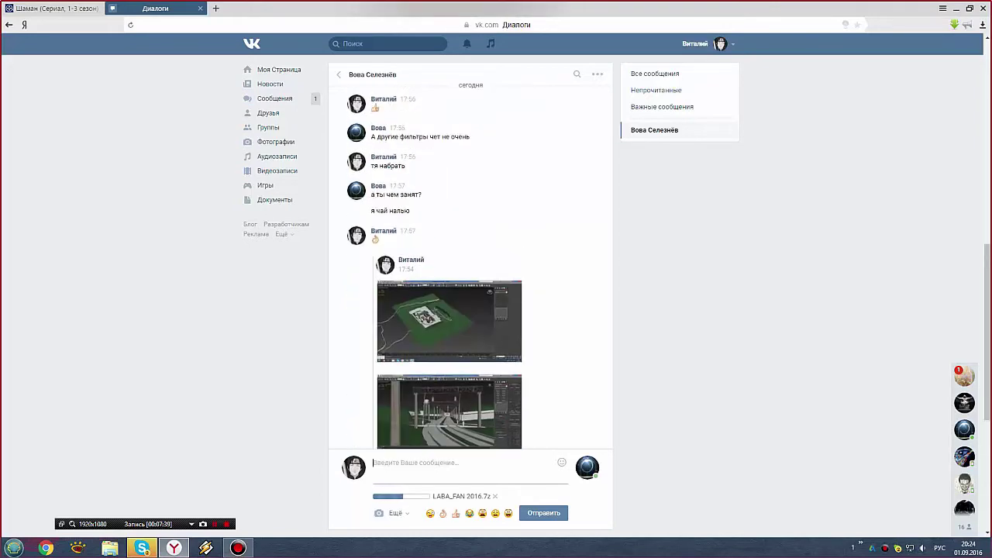
click(953, 9)
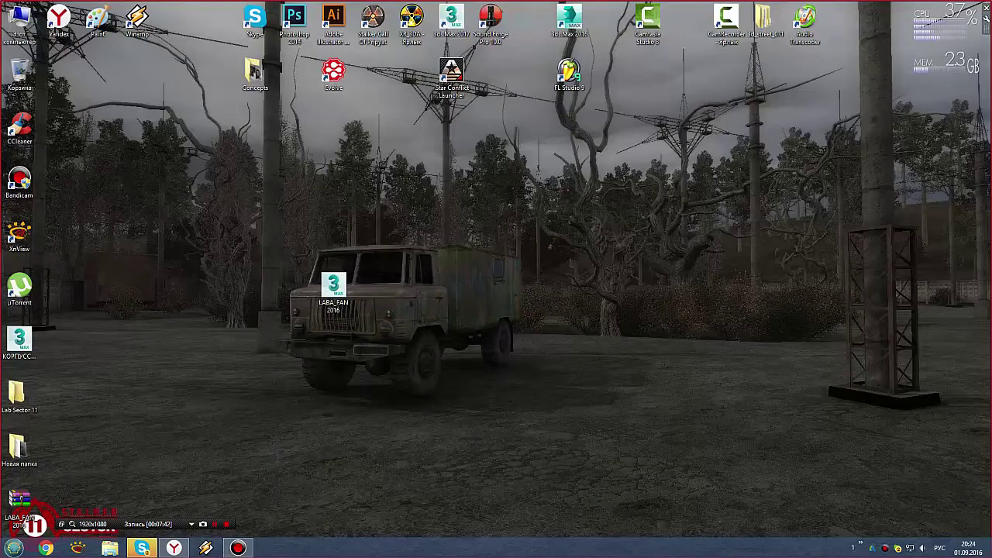
click(173, 548)
click(173, 548)
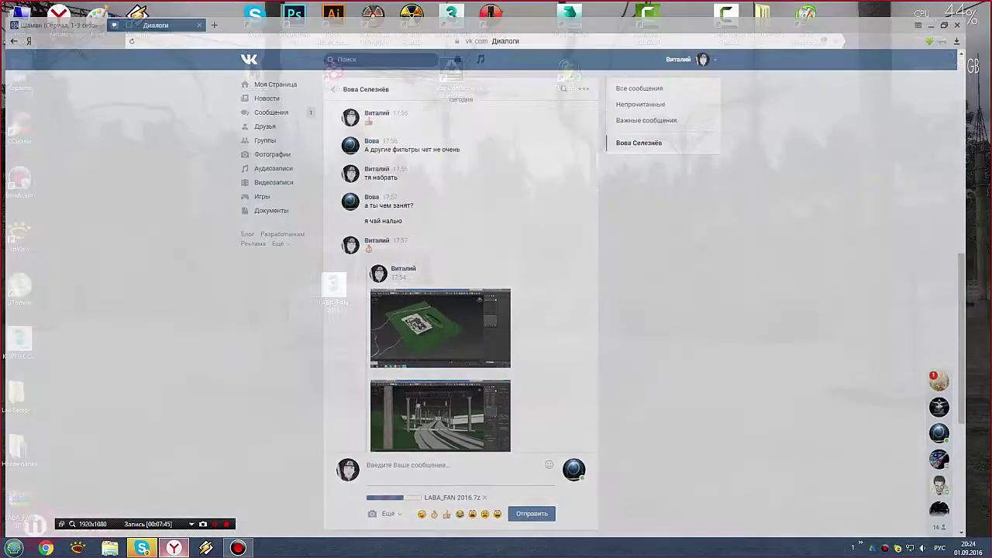
click(142, 548)
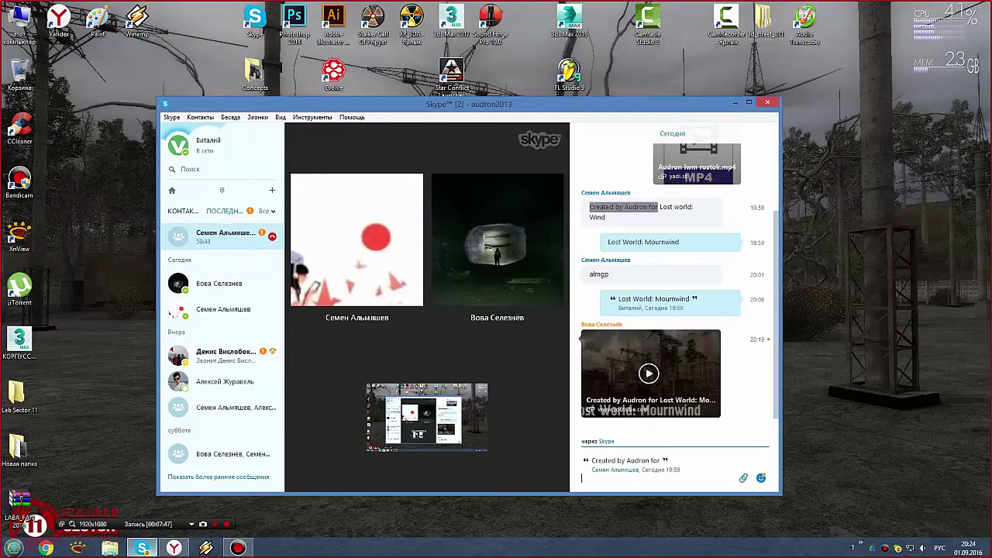
click(141, 548)
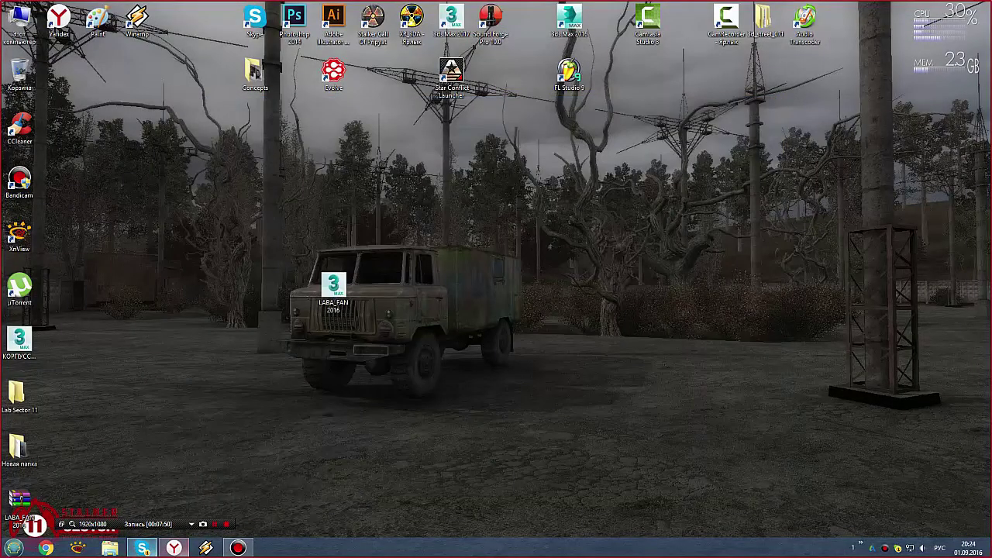
click(173, 548)
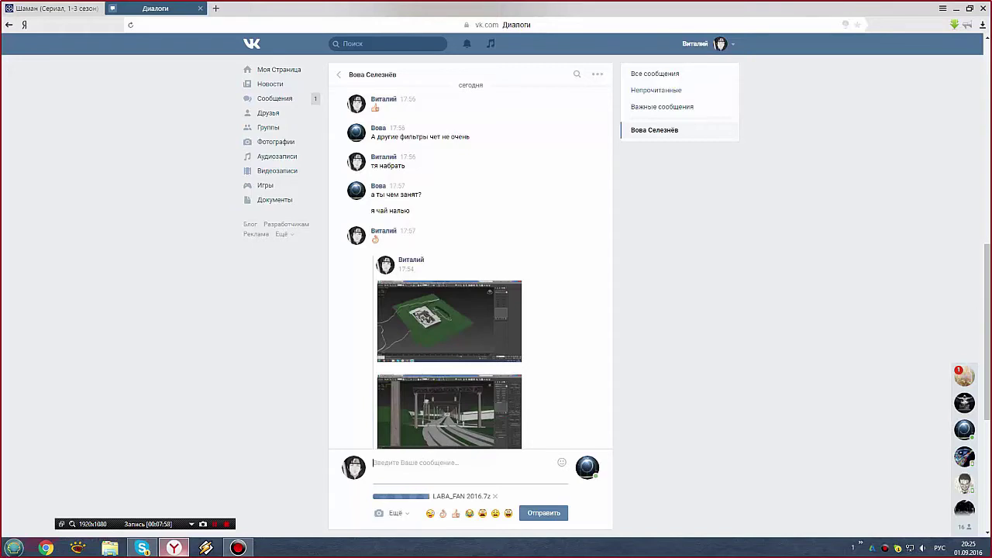
Send the 11 MB LABA_FAN 2016.7z archive, then open the unread conversation at the top of the list.
click(543, 512)
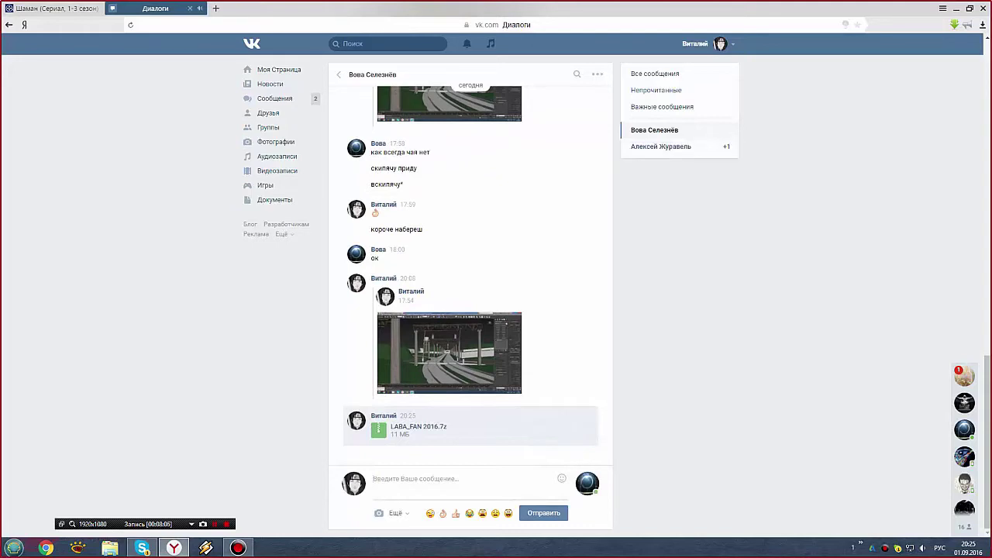
click(275, 98)
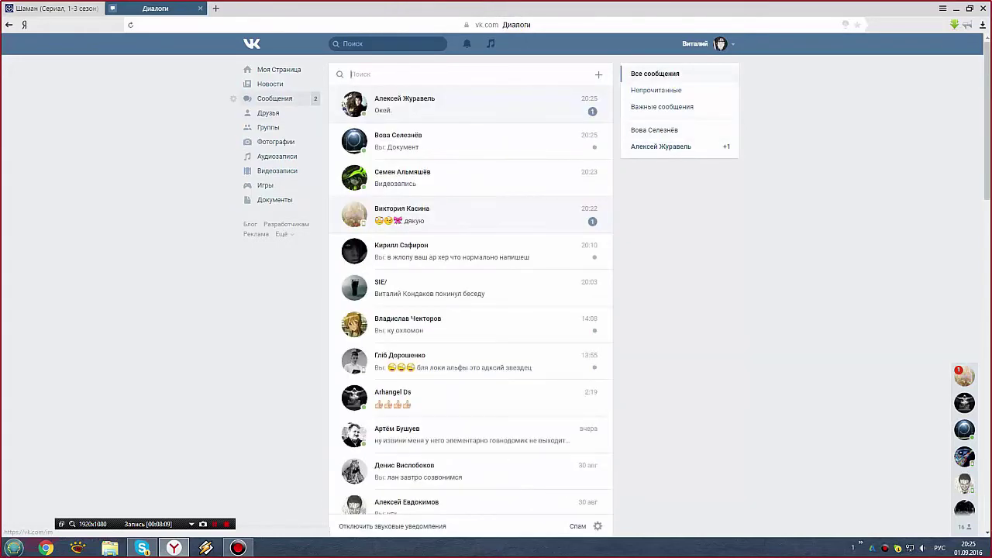
click(404, 104)
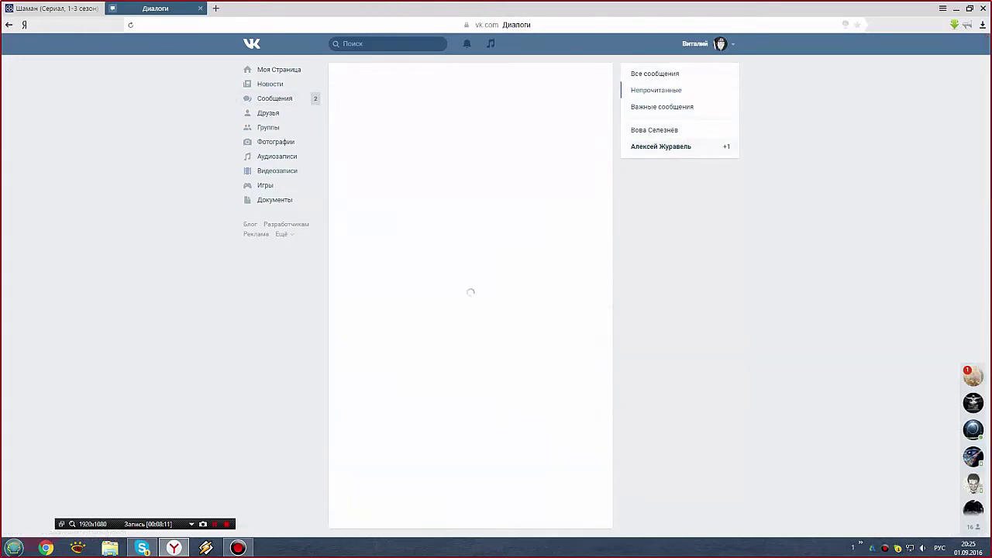
click(249, 98)
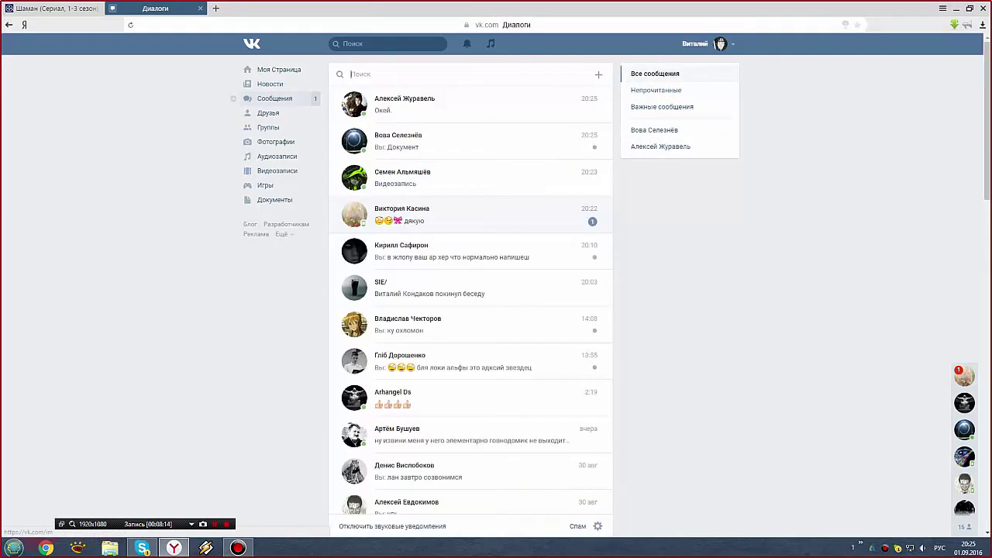
click(403, 138)
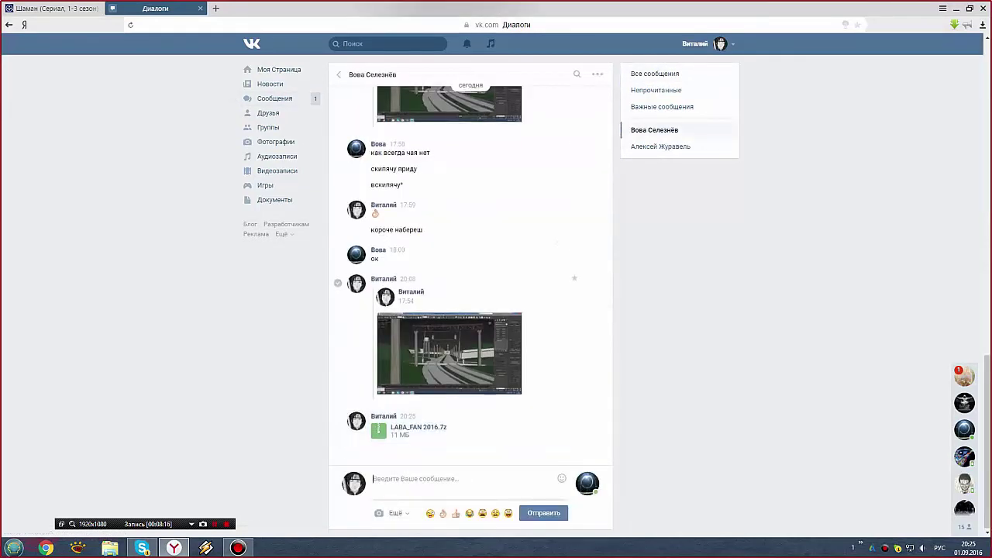
click(275, 98)
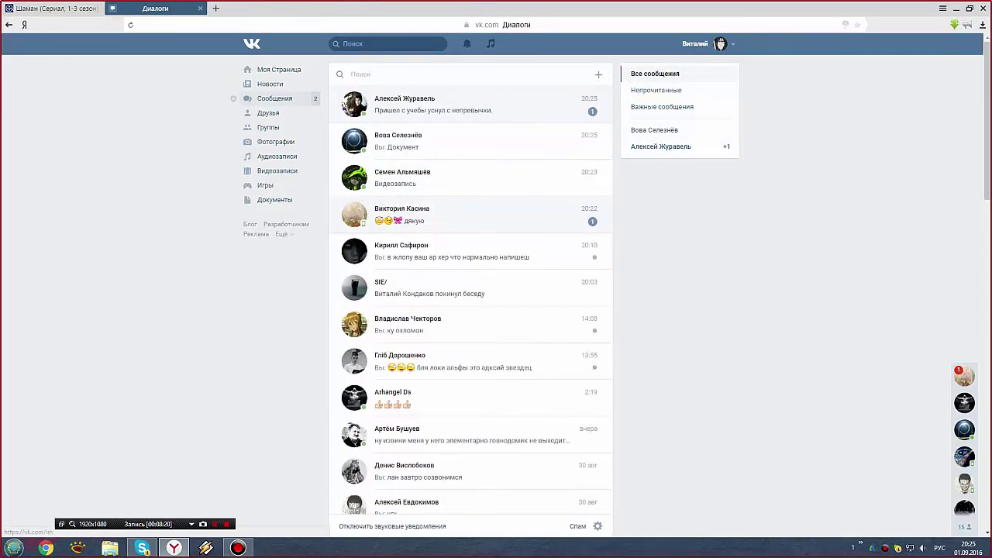
click(473, 103)
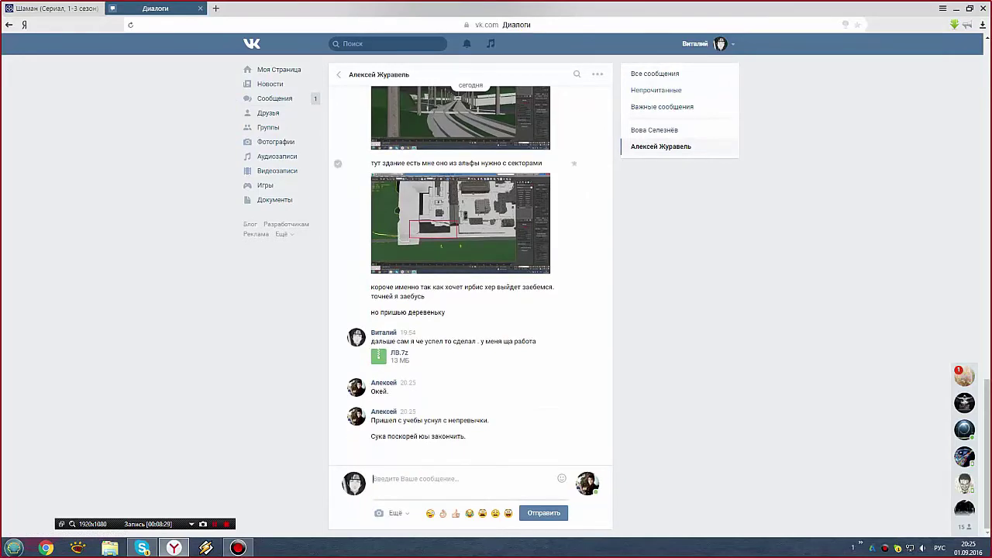
Send a reply of two 😂 laughing emoji.
click(469, 513)
click(469, 513)
key(Return)
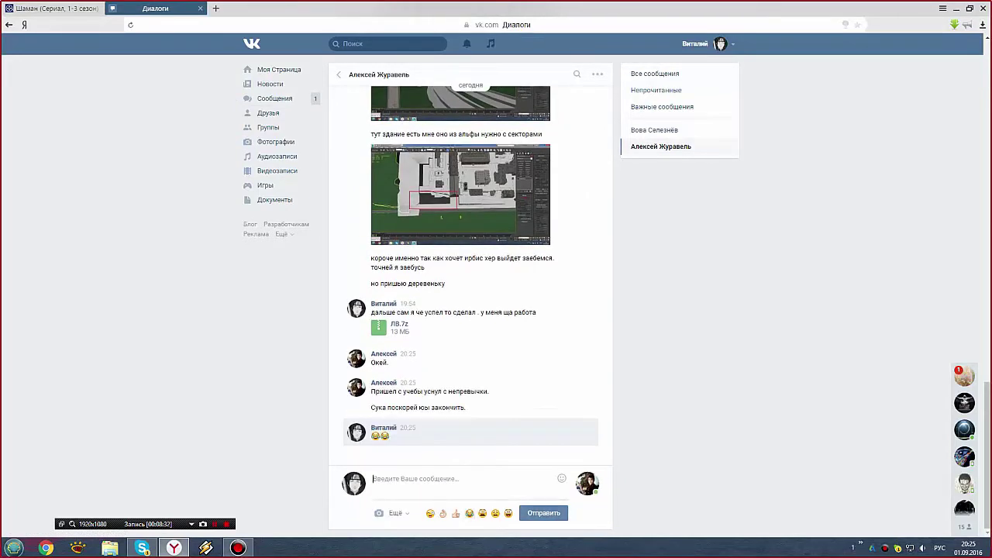
Send a message asking the friend to greet YouTube ('привет ютубу'), then 'помощи ручкой'.
text(жура)
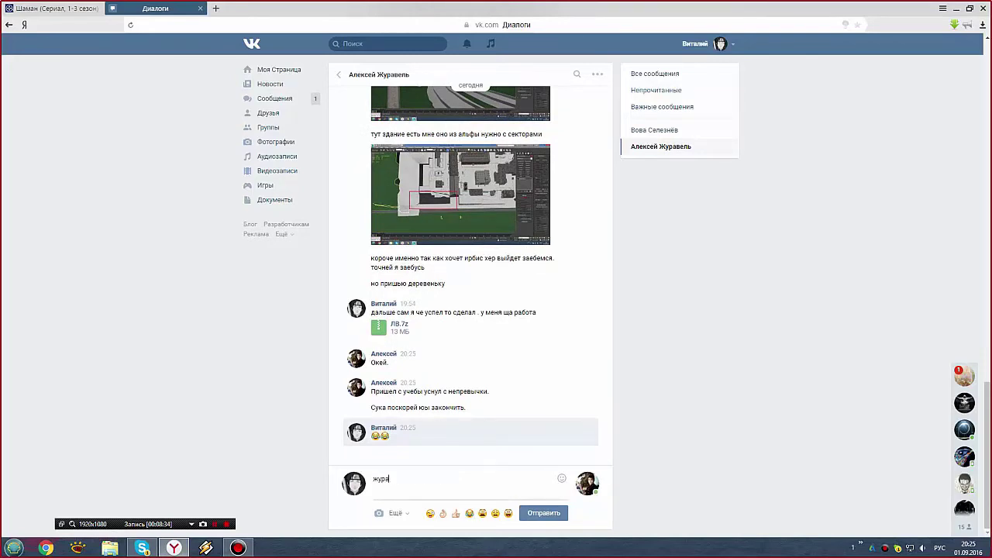
text( ты)
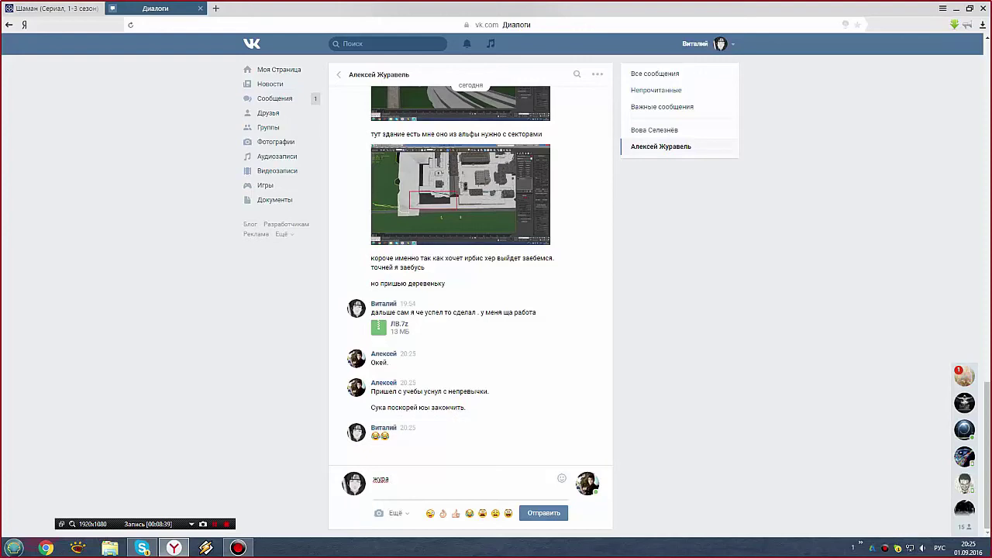
text(мож)
text(ешь переда)
text(ть привет ют)
text(ую)
key(BackSpace)
text(бу)
key(Return)
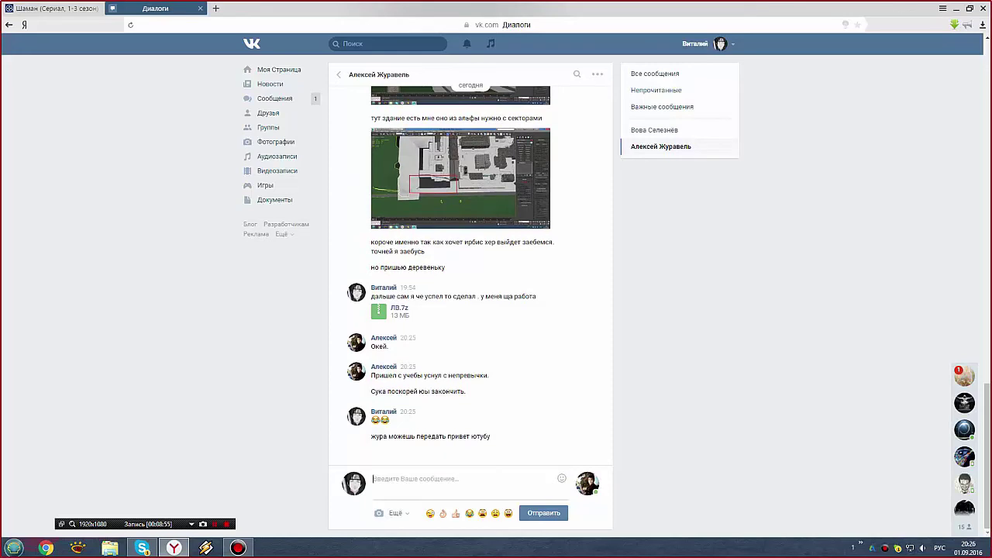
text(помощи ру)
text(чкой)
key(Return)
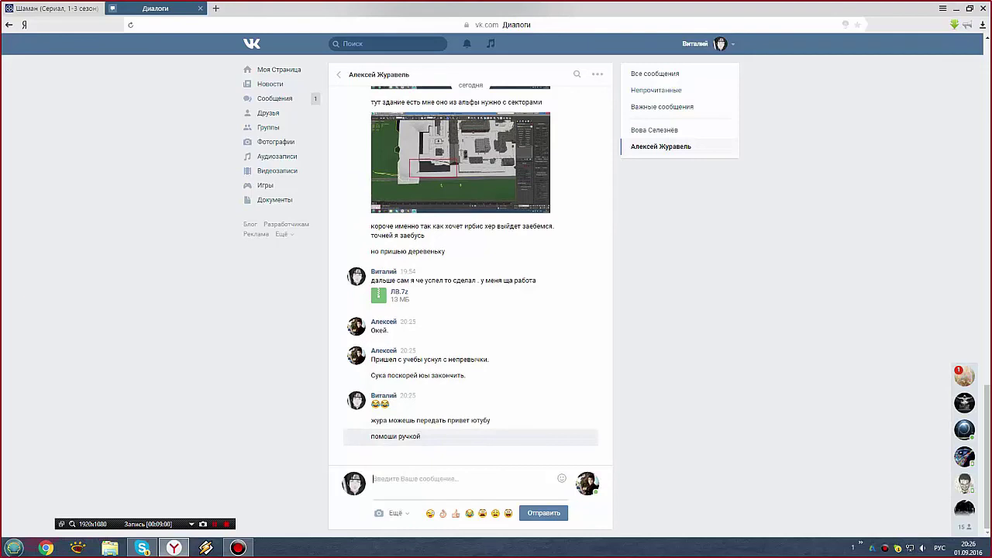